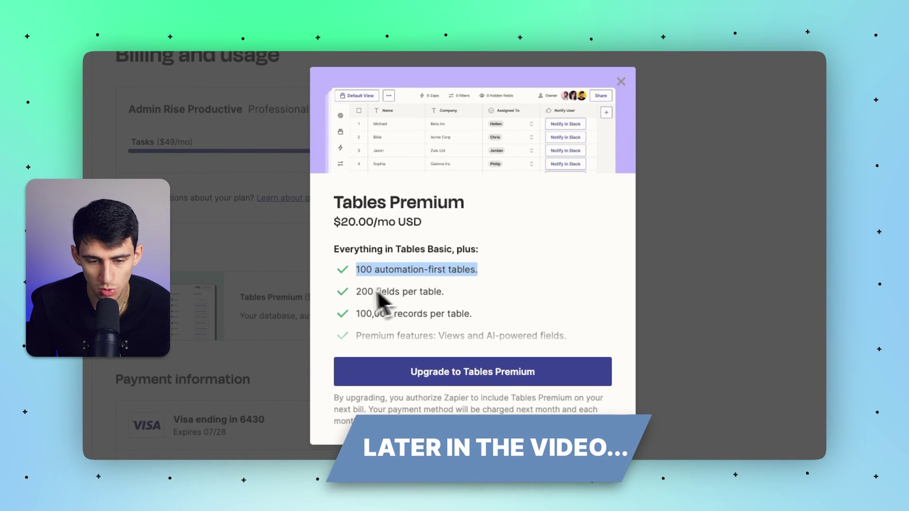
- Review the Tables feature list on the landing page, highlighting the Views and AI-powered fields line
left_click(356, 291)
left_click(464, 292)
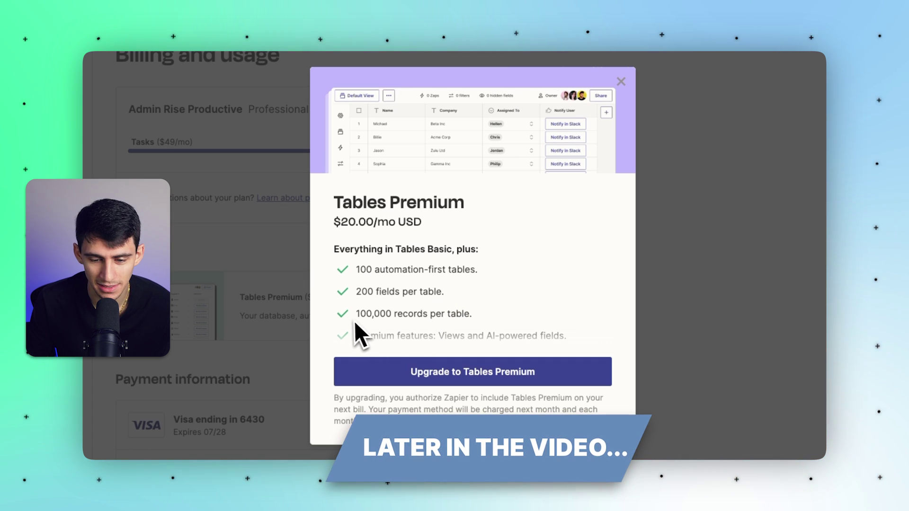
scroll(546, 330, "down", 1)
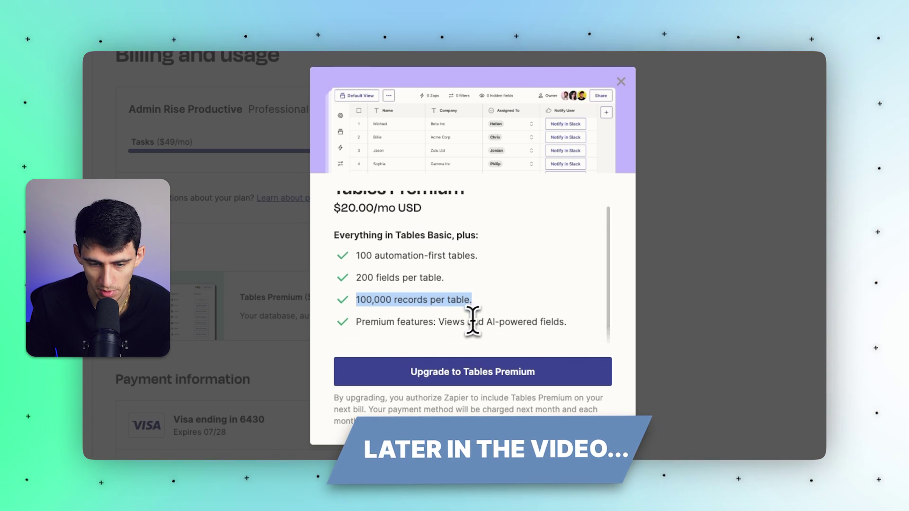
left_click_drag(395, 322, 568, 323)
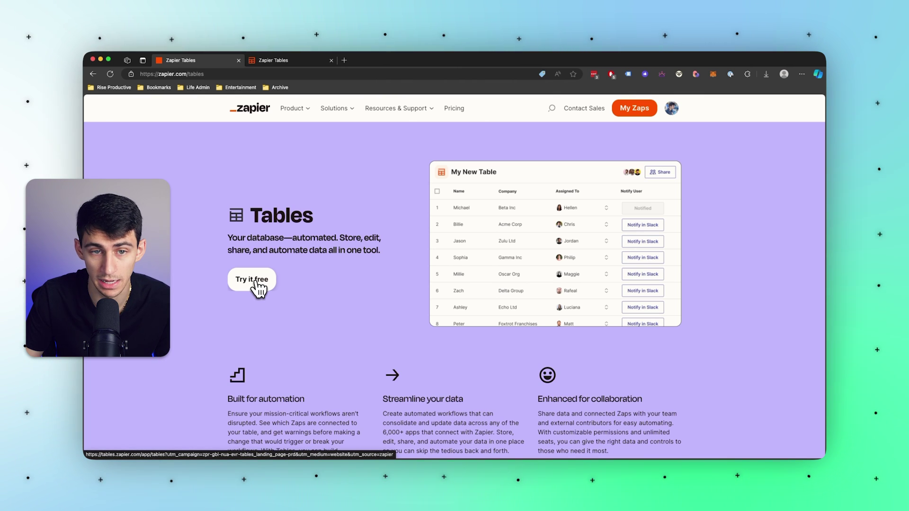
- Enter the Tables workspace and browse the template gallery, noting the Web Clipper template
left_click(370, 59)
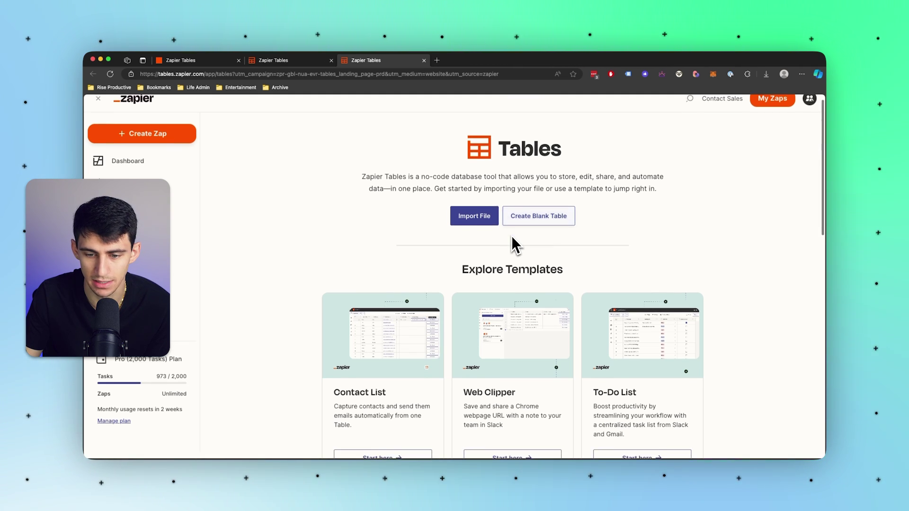
scroll(511, 236, "down", 9)
scroll(516, 246, "down", 4)
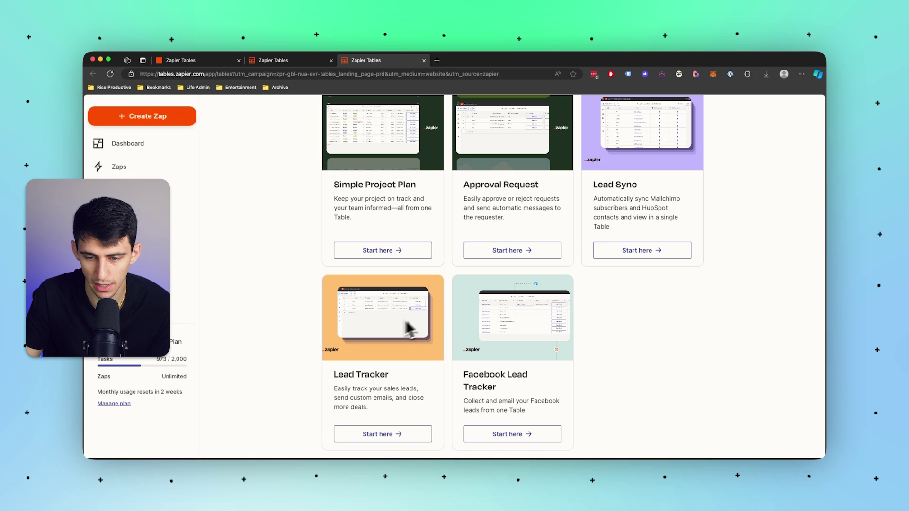
scroll(412, 325, "up", 12)
scroll(483, 296, "down", 2)
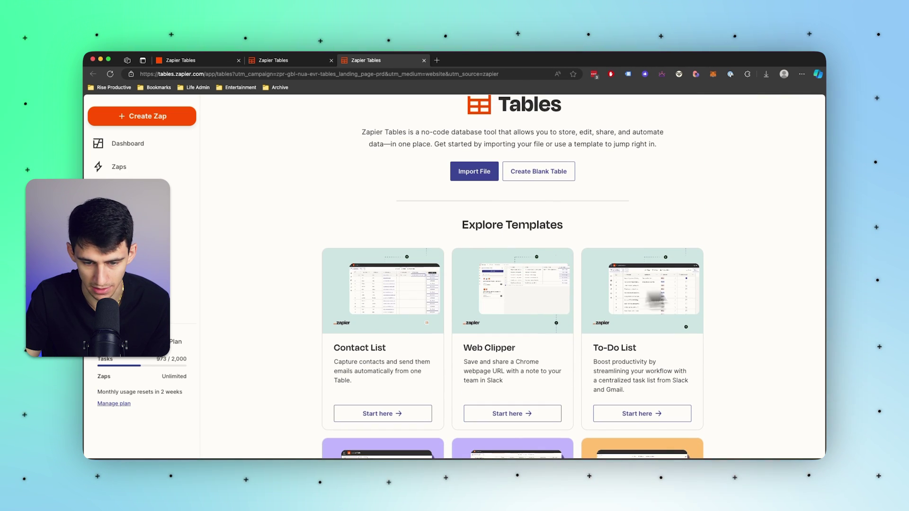
scroll(365, 325, "down", 4)
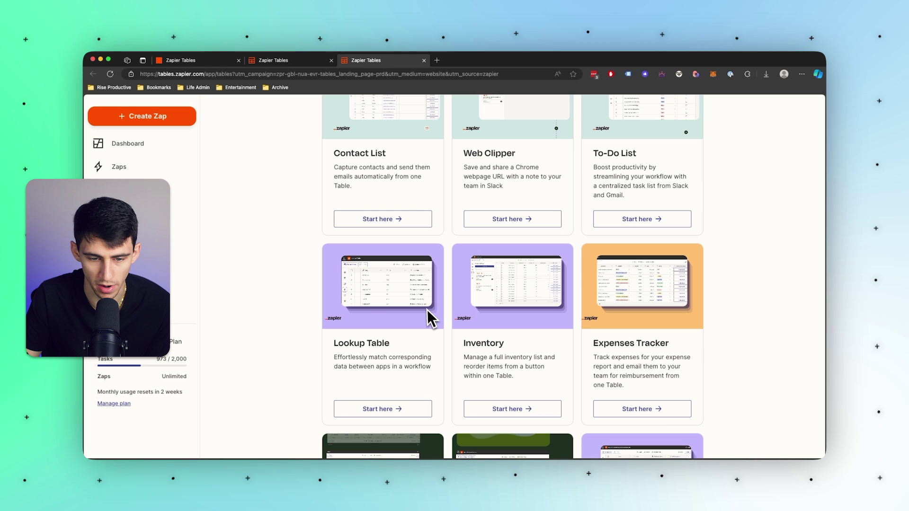
scroll(357, 306, "up", 5)
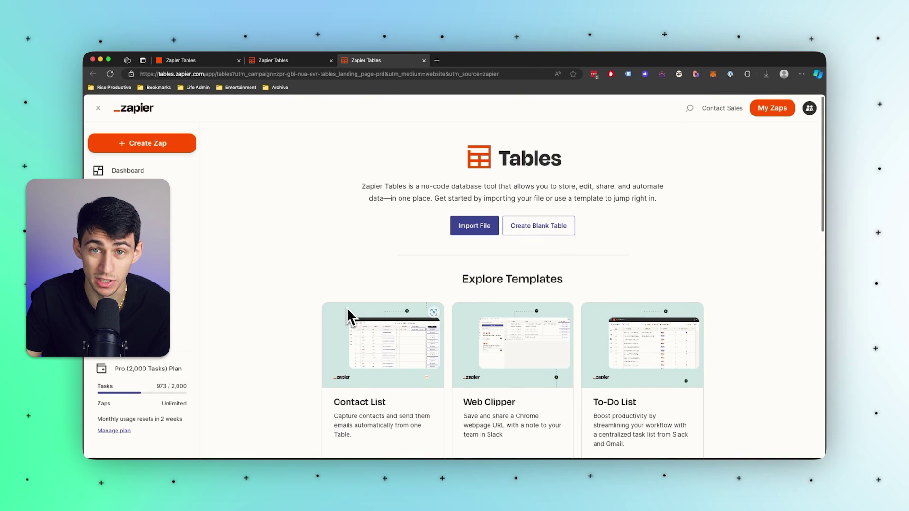
scroll(347, 307, "down", 4)
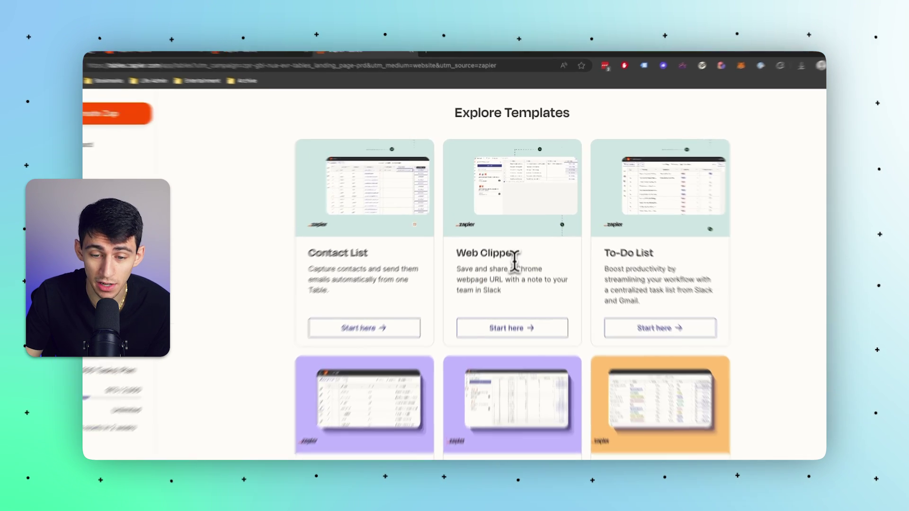
triple_click(491, 226)
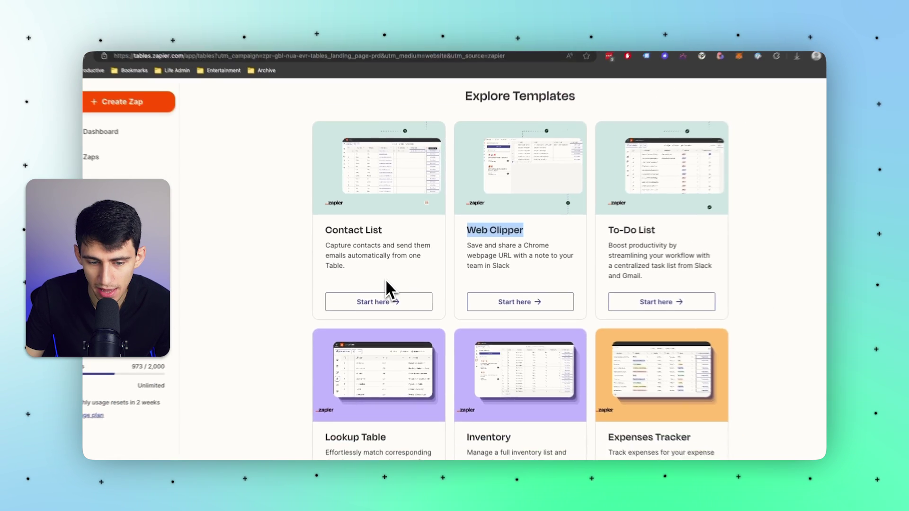
- Create a new table from the Lead Tracker template
scroll(387, 281, "down", 5)
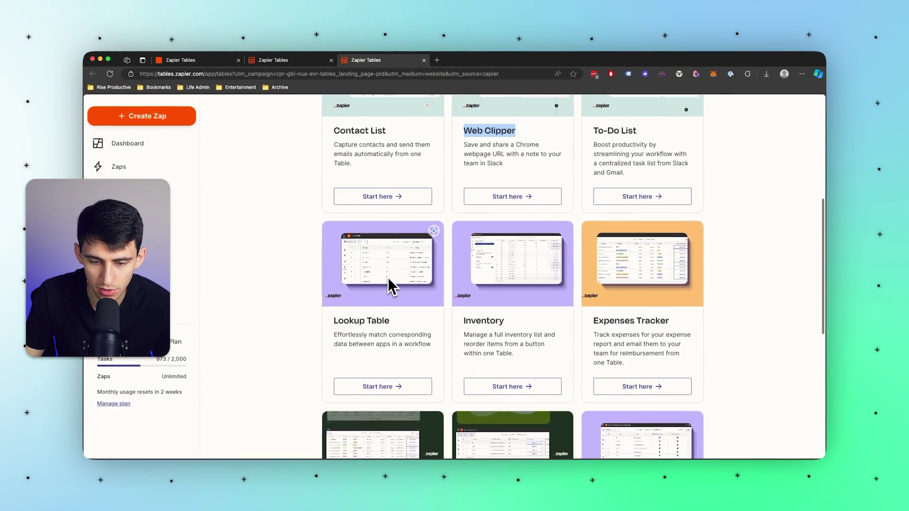
scroll(556, 322, "down", 6)
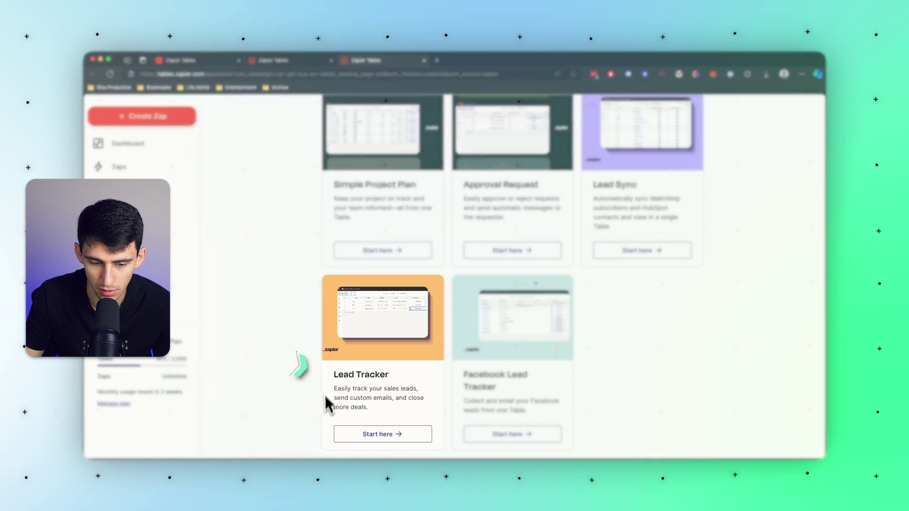
left_click(384, 435)
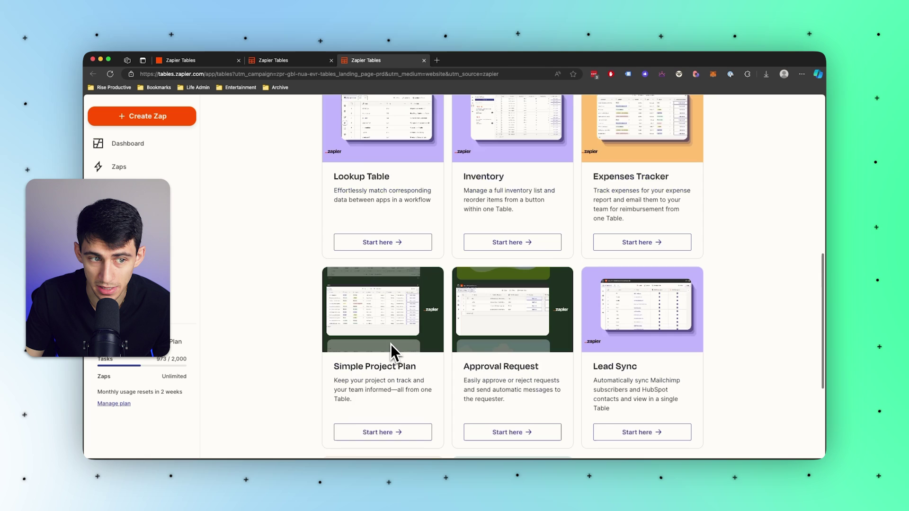
scroll(349, 275, "up", 4)
scroll(351, 222, "up", 3)
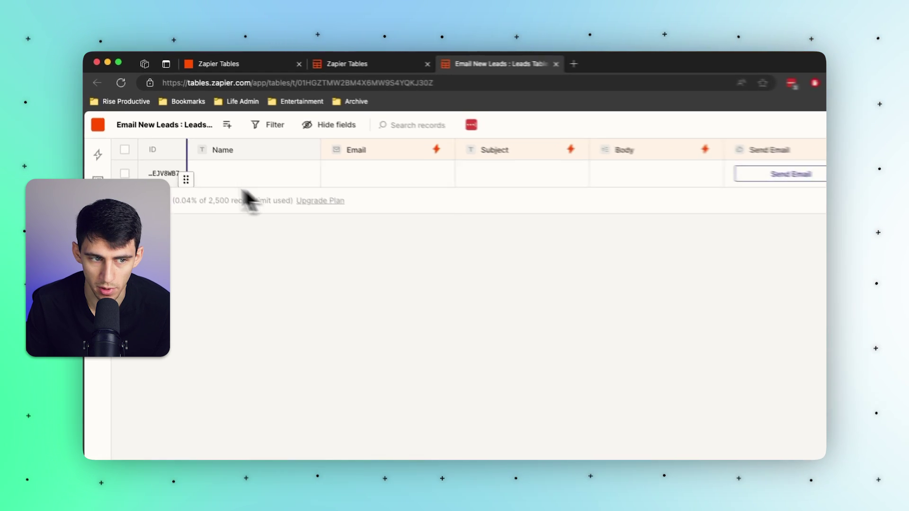
- Check the Tables Premium name and price on the Plans page, then open its purchase page
left_click(255, 160)
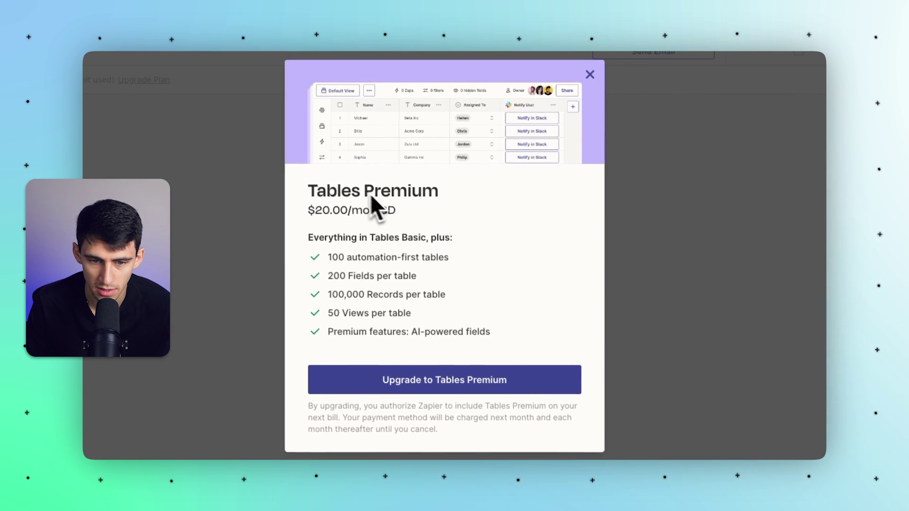
left_click_drag(338, 211, 463, 226)
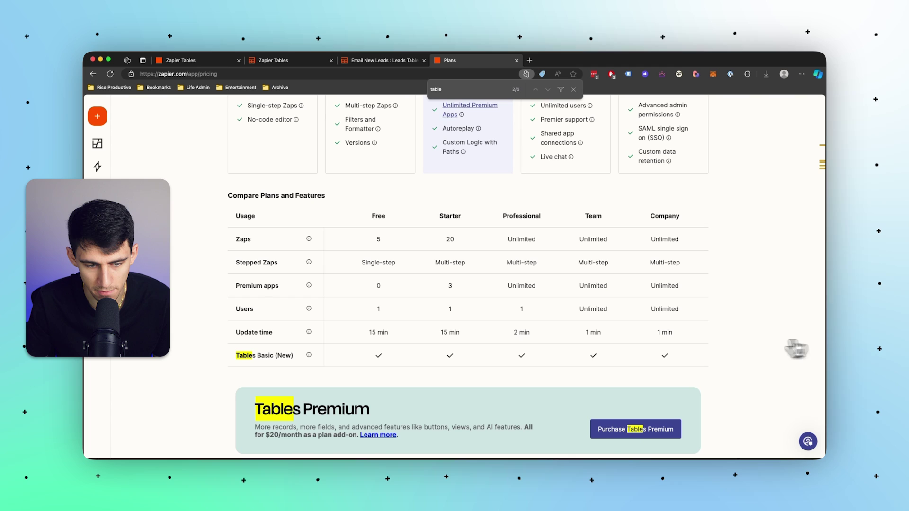
scroll(471, 341, "down", 2)
scroll(401, 327, "down", 1)
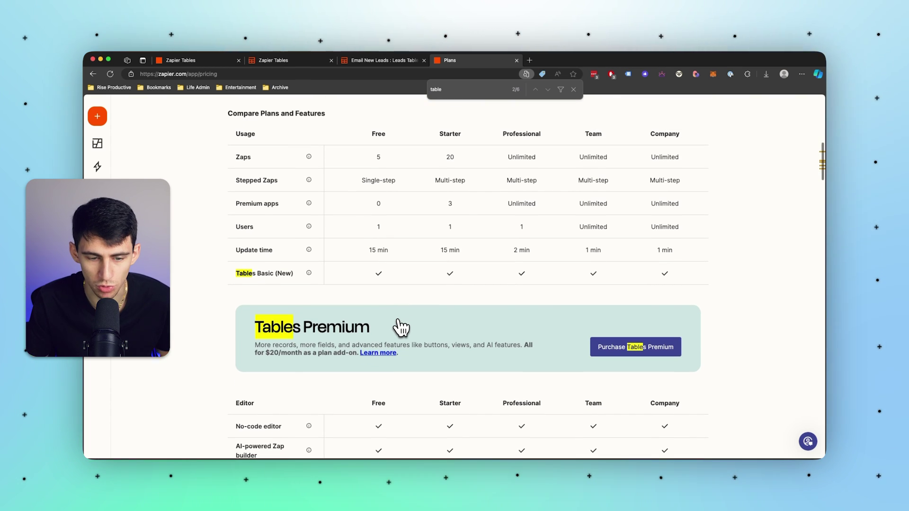
scroll(396, 311, "down", 1)
scroll(487, 288, "up", 6)
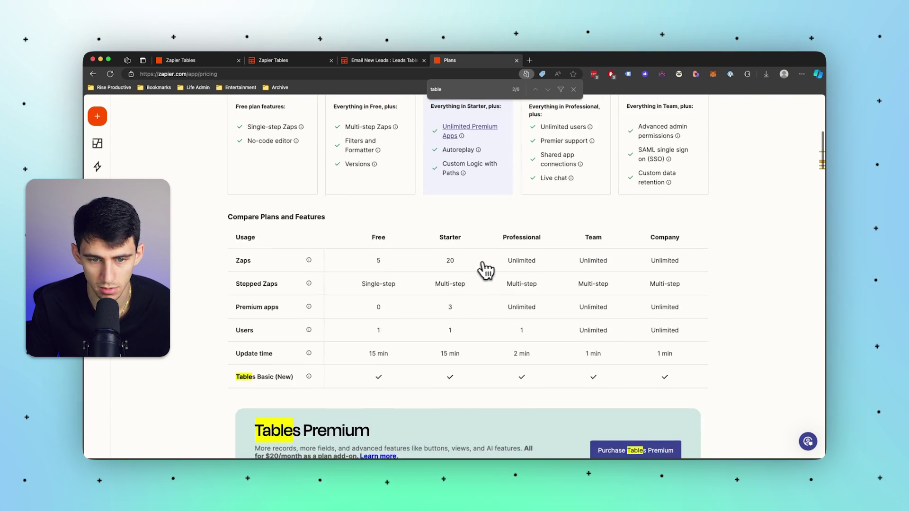
scroll(426, 284, "down", 2)
scroll(326, 378, "down", 1)
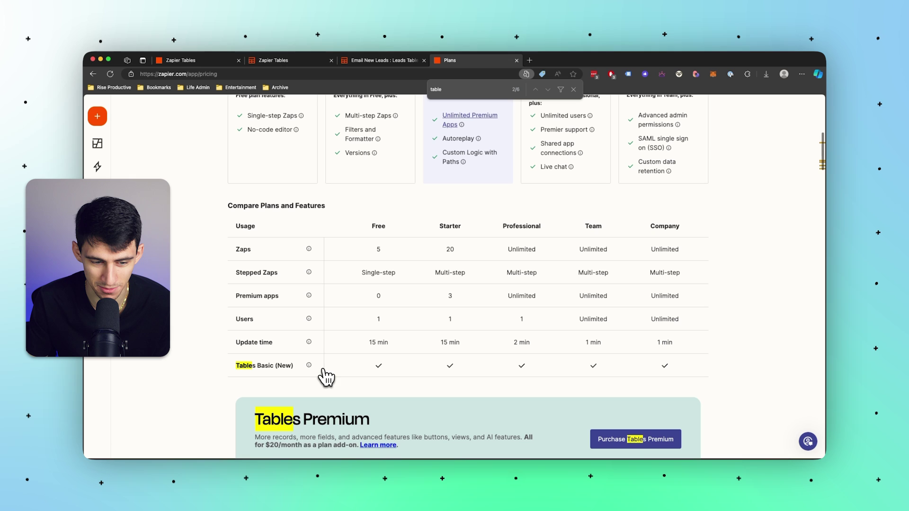
scroll(417, 377, "down", 3)
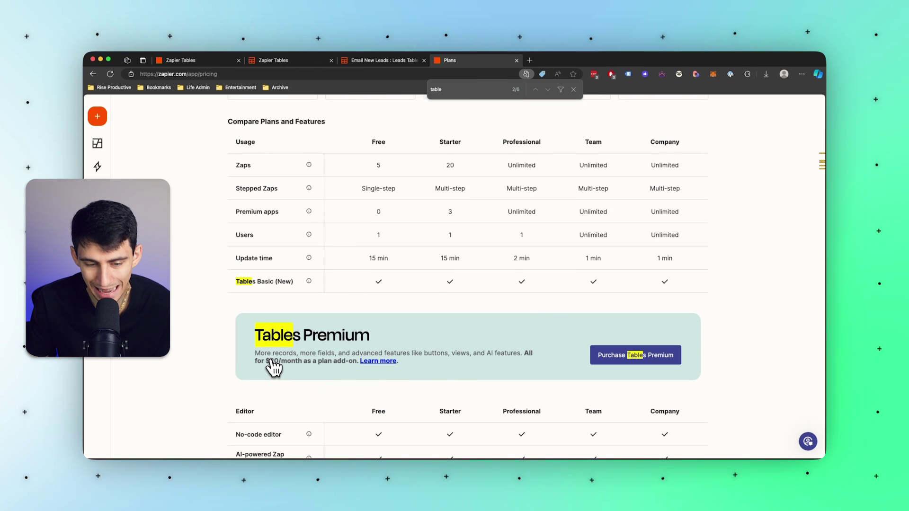
scroll(273, 368, "down", 1)
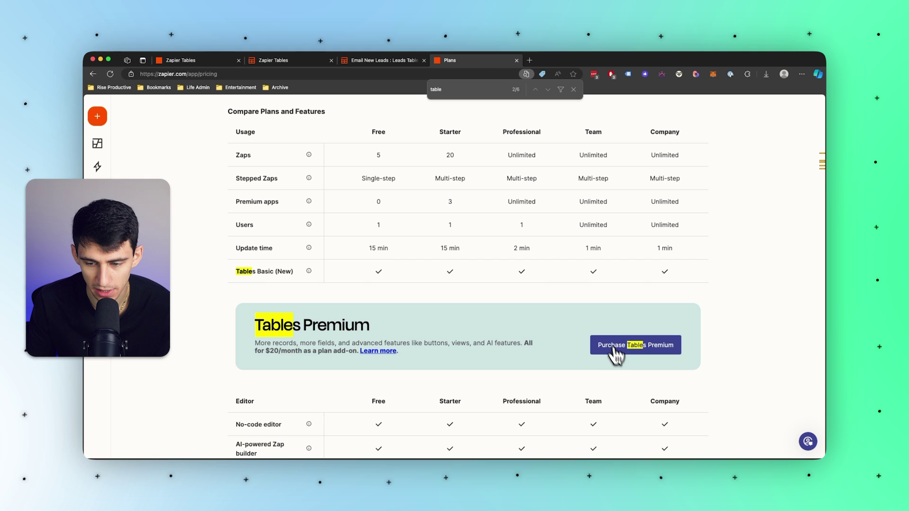
left_click(628, 355)
- Review the Tables Premium features (100 tables, 200 fields per table, Views), then dismiss the offer
key("ctrl+Tab")
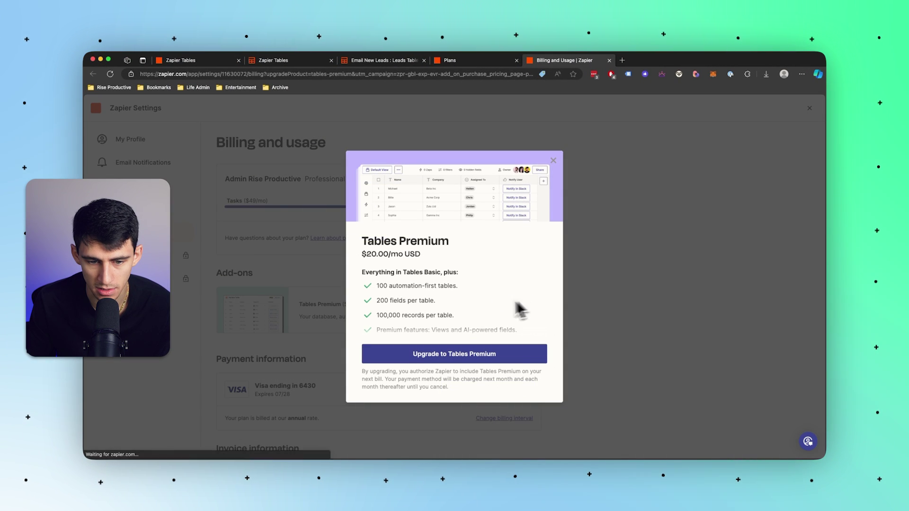
left_click_drag(376, 286, 459, 286)
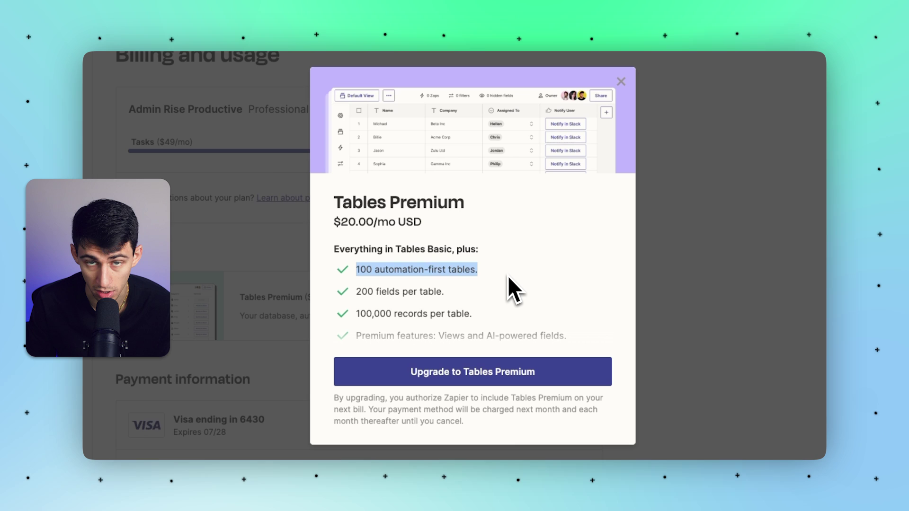
left_click_drag(361, 293, 409, 293)
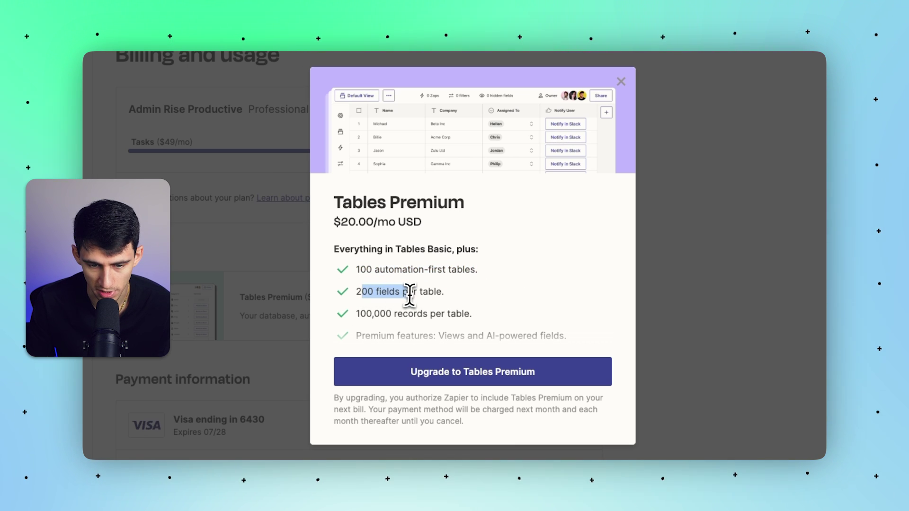
left_click(465, 292)
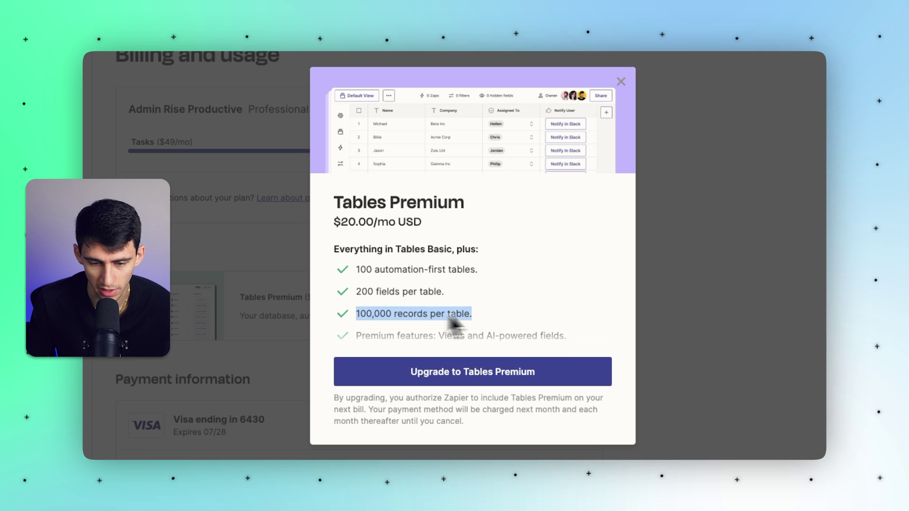
scroll(478, 320, "down", 1)
left_click_drag(387, 323, 430, 322)
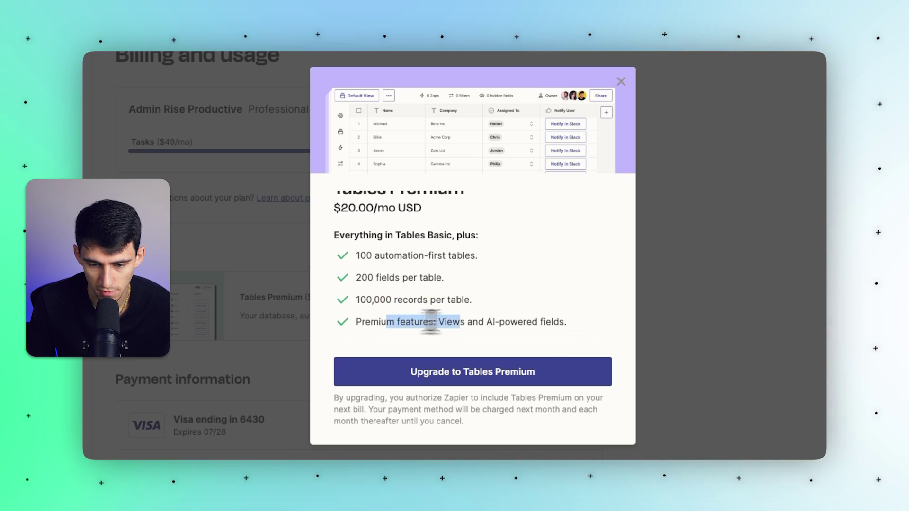
left_click(621, 81)
left_click(447, 60)
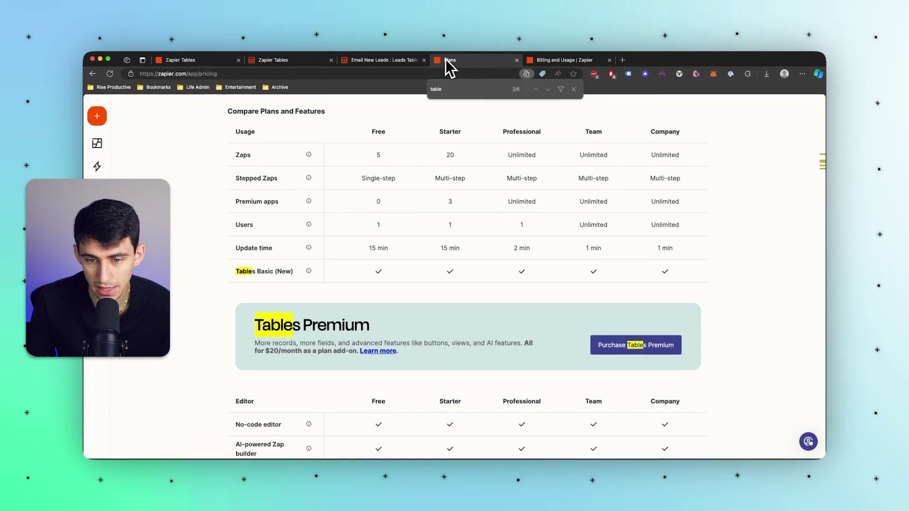
- Back on Email New Leads, open the Email field's connected zap in the editor
left_click(384, 60)
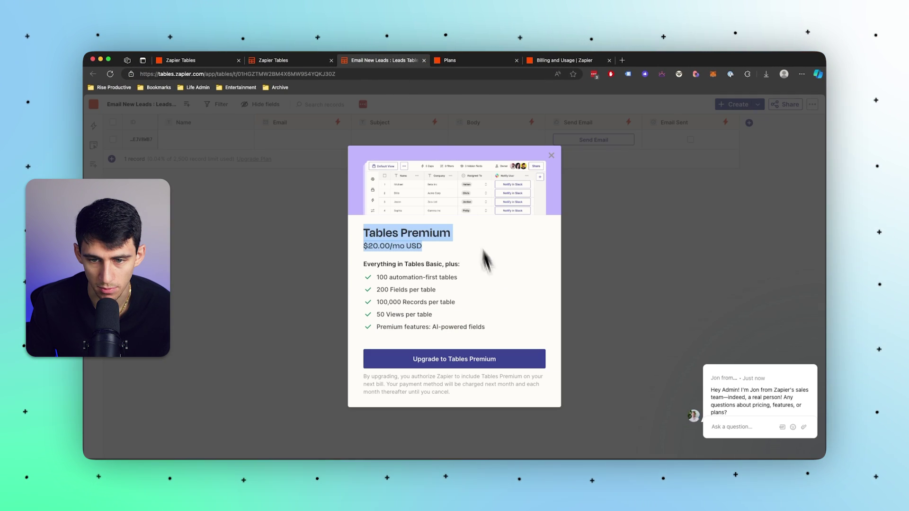
left_click(552, 155)
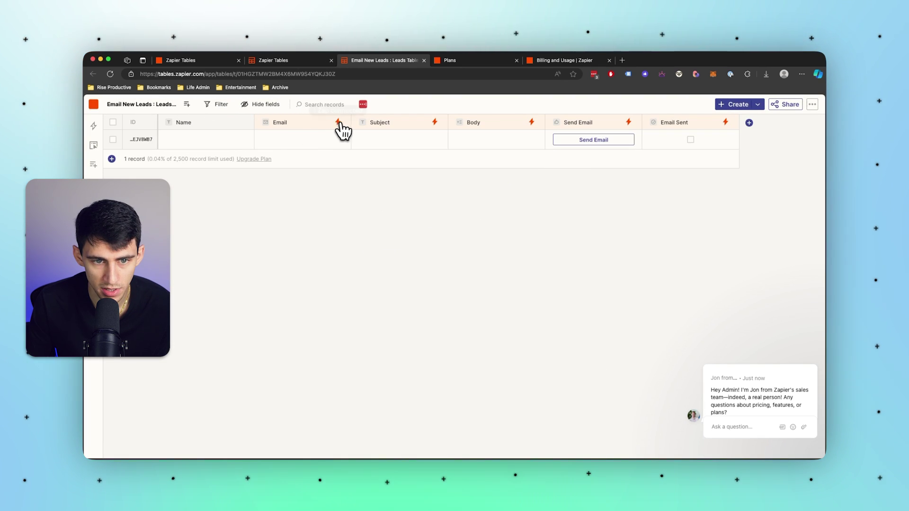
left_click(338, 123)
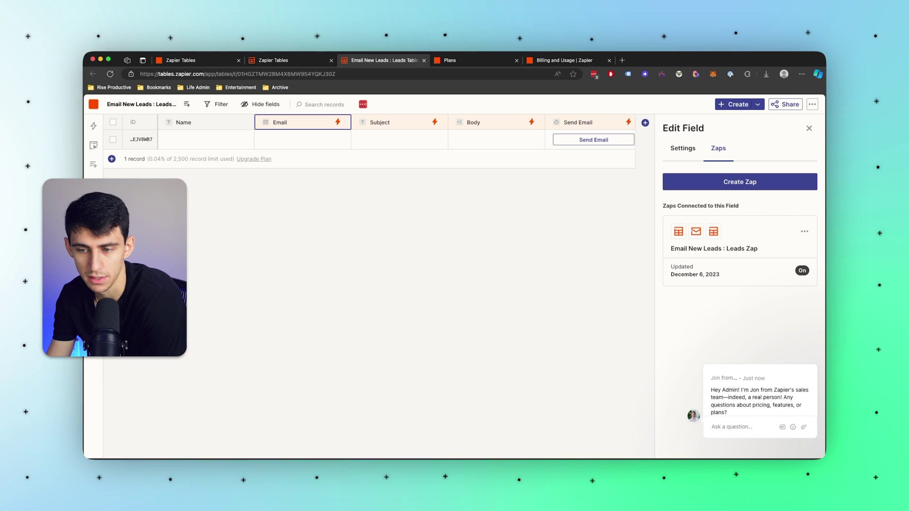
left_click(805, 232)
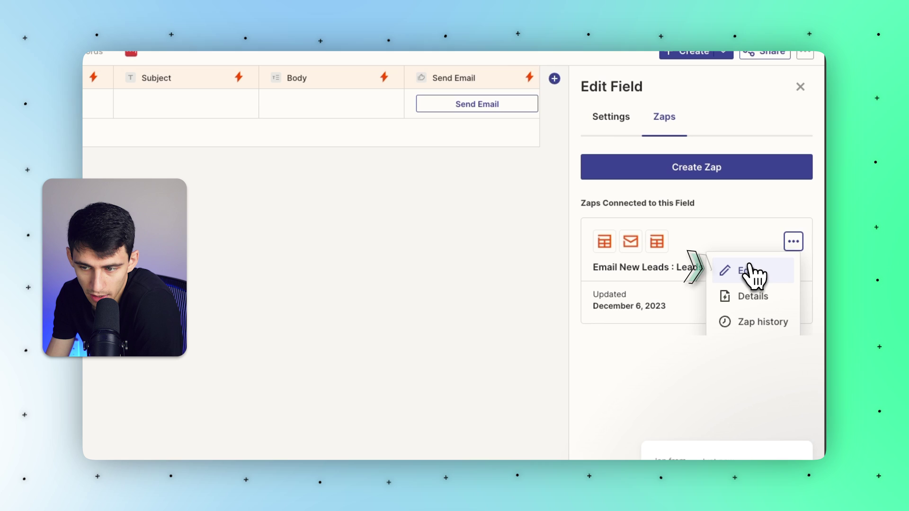
left_click(750, 272)
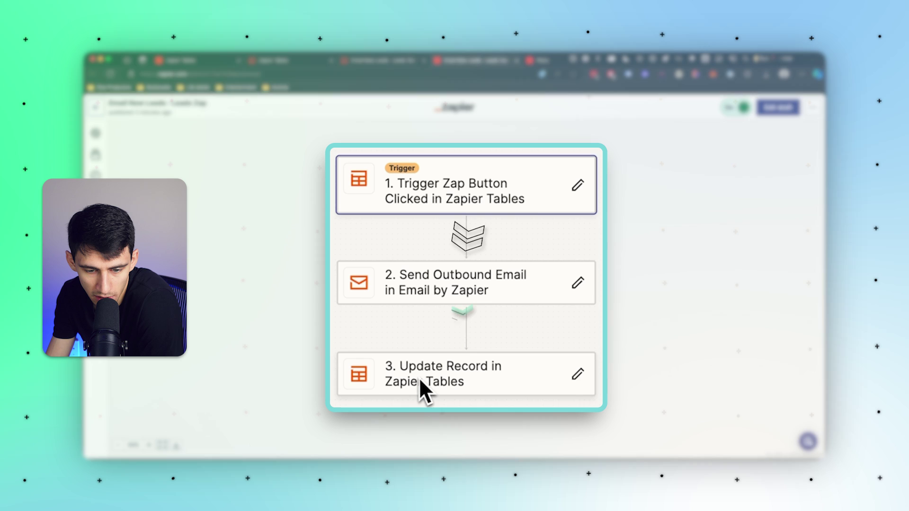
- Inspect the Body, Email, Subject and Send Email field settings and their connected zaps
left_click(393, 60)
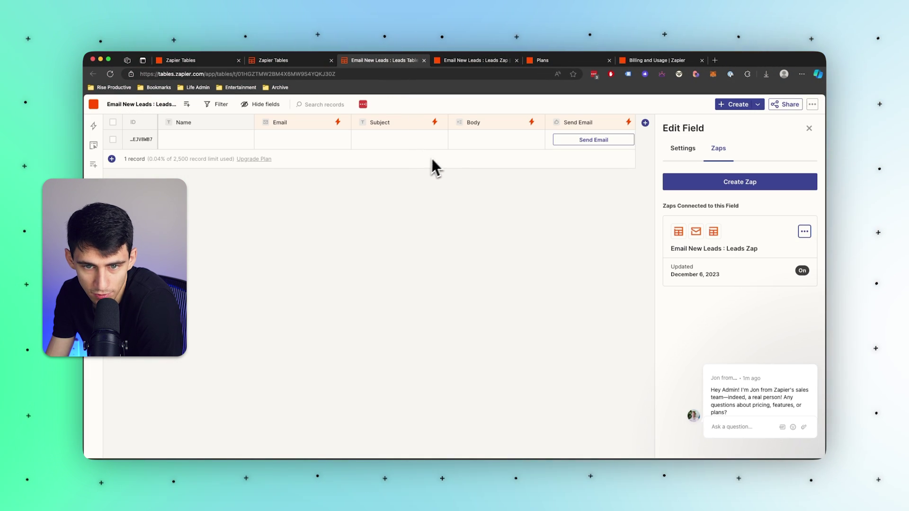
left_click(469, 144)
key("Escape")
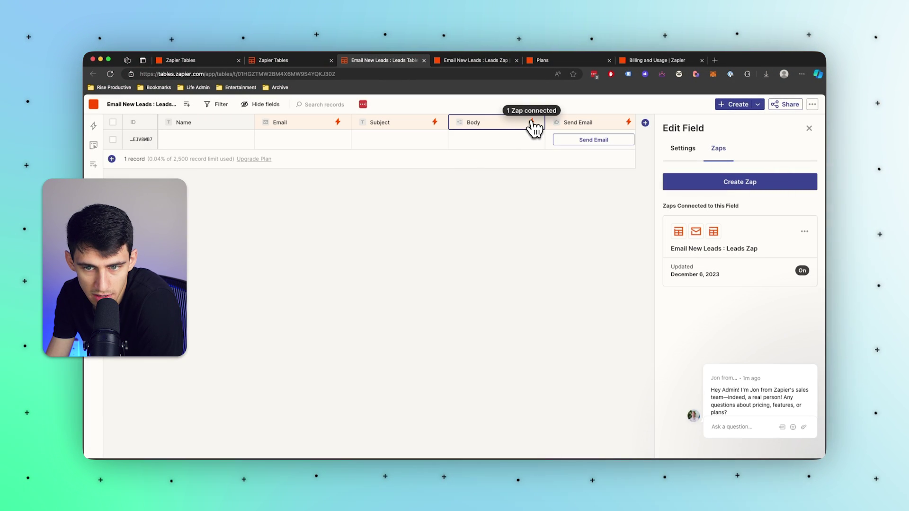
left_click(334, 124)
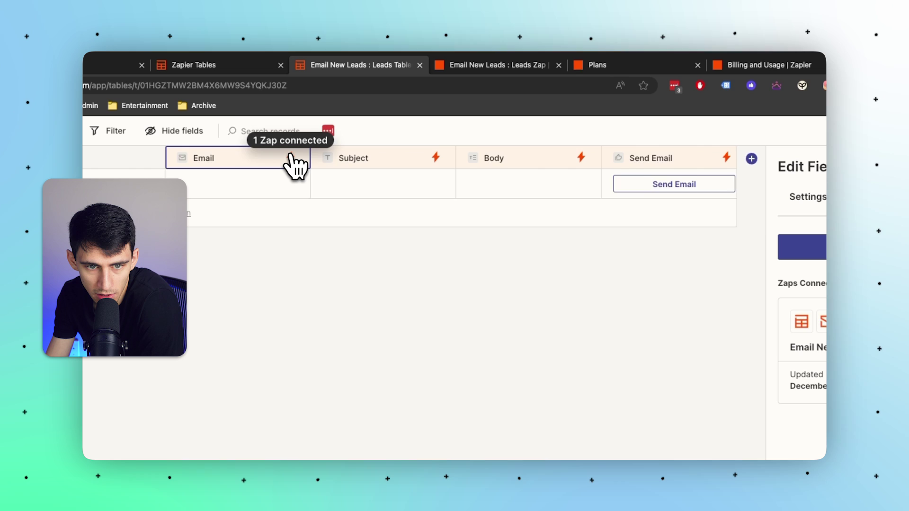
left_click(436, 167)
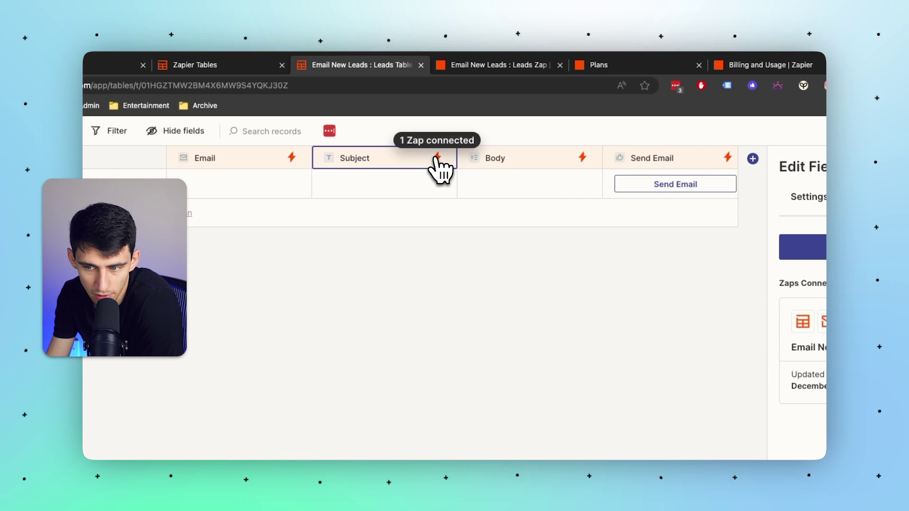
left_click(554, 164)
left_click(568, 159)
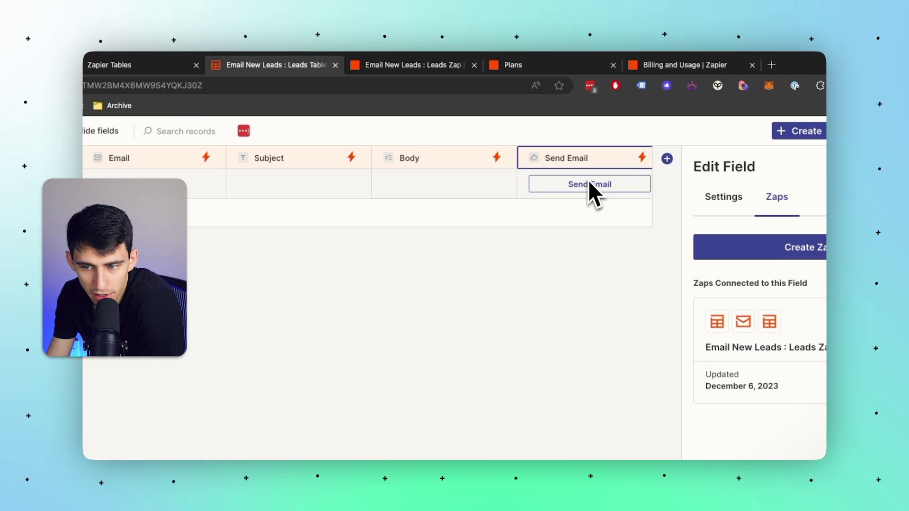
- Fill the record's email, Subject 'This is a Test', body and name, then run Send Email
left_click(245, 187)
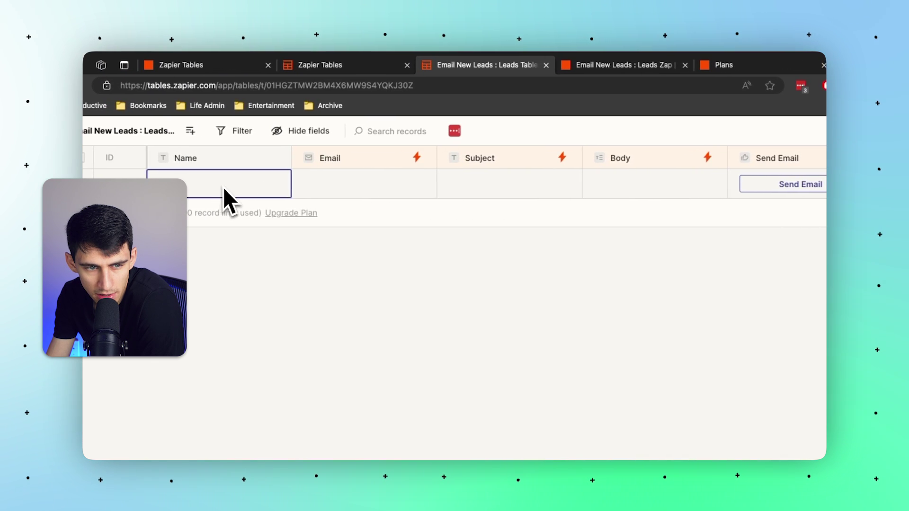
left_click(673, 135)
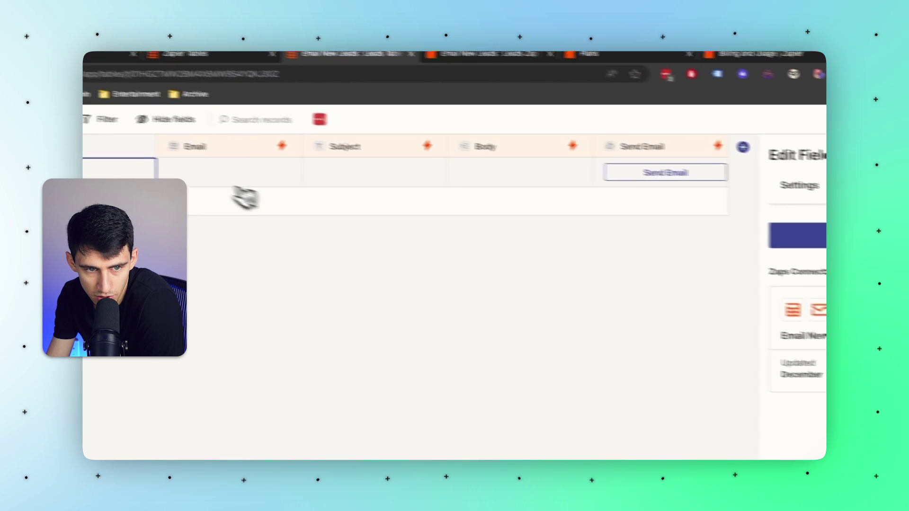
double_click(265, 185)
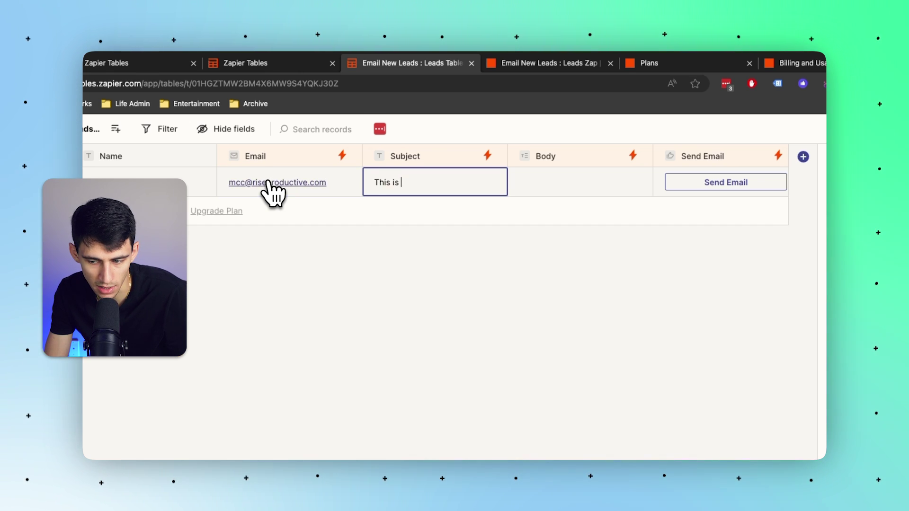
type("t")
key("Tab")
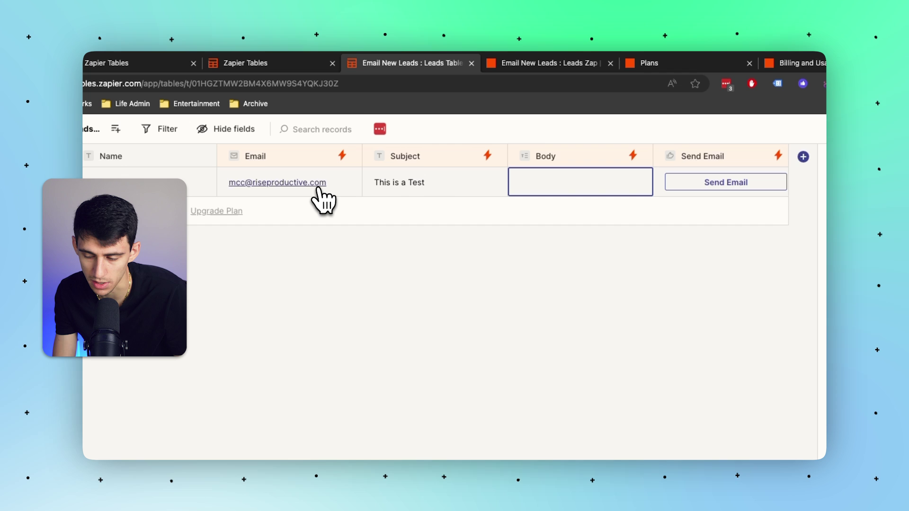
type("I love that this is an automation")
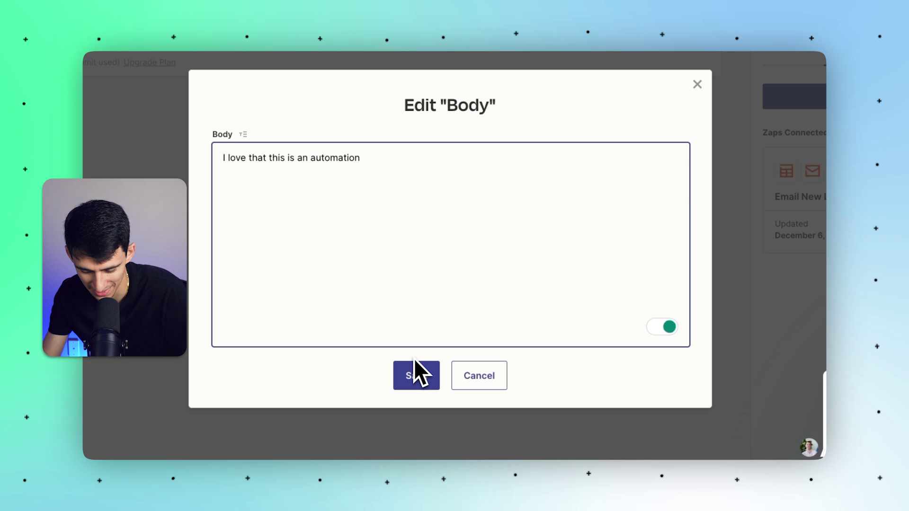
left_click(415, 364)
double_click(240, 146)
type("Deme")
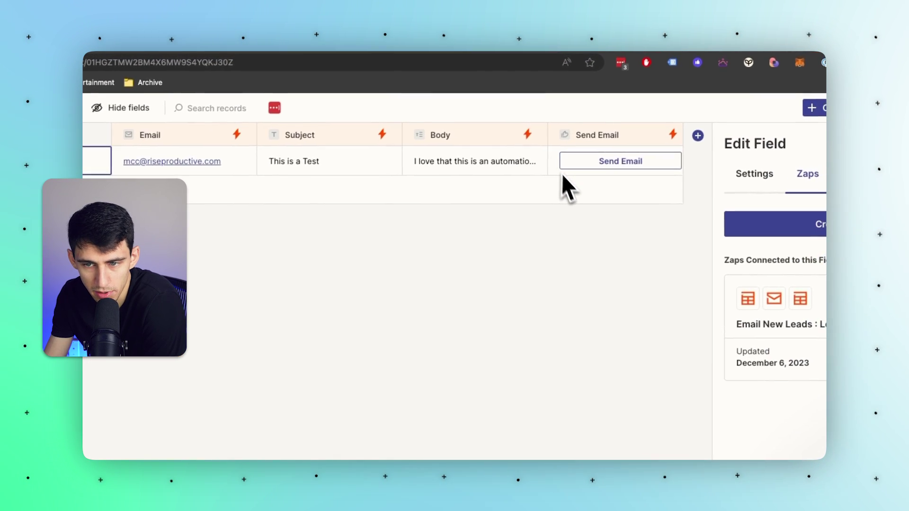
left_click(810, 151)
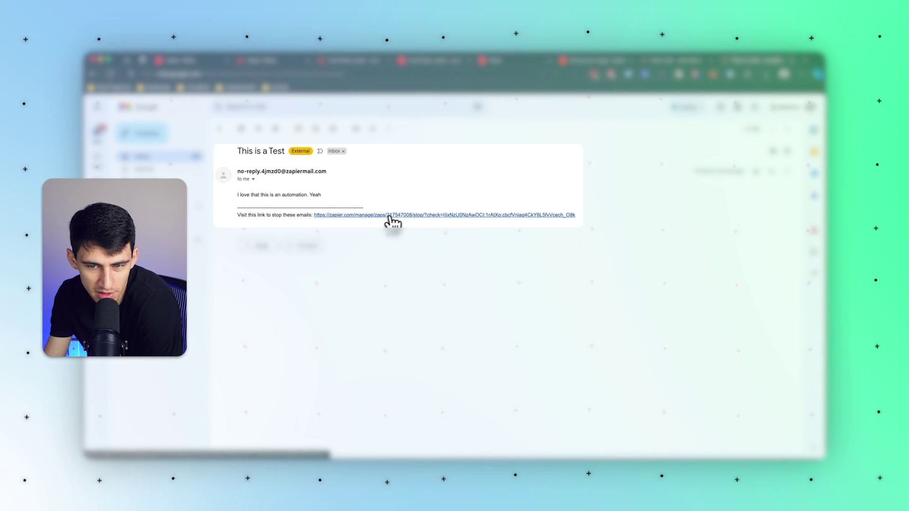
- Follow the stop-these-emails link in the received 'This is a Test' message
left_click(460, 216)
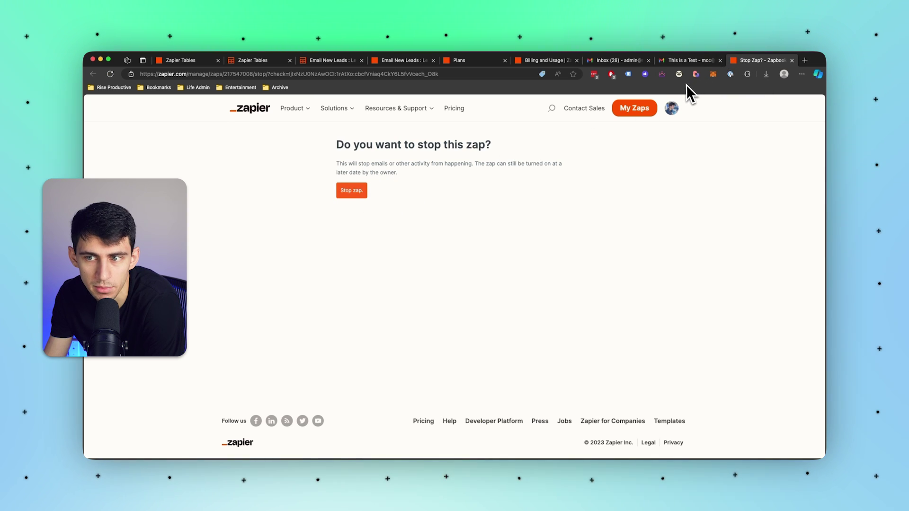
- In the leads table, confirm Email Sent is ticked and open the Email Sent field's zap
left_click(403, 61)
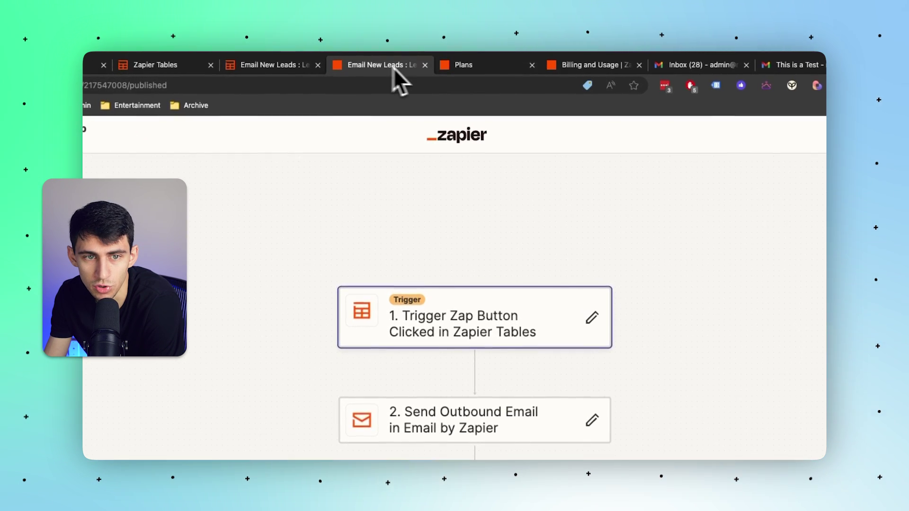
left_click(287, 67)
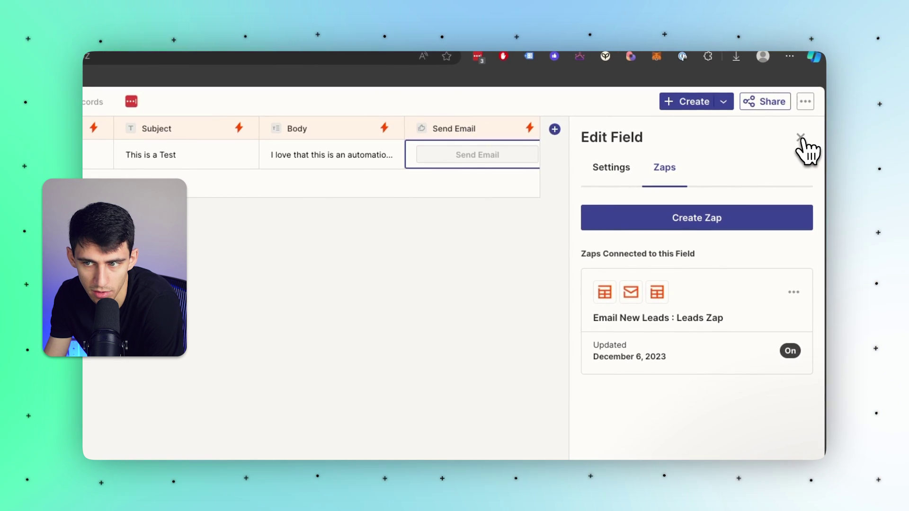
left_click(802, 138)
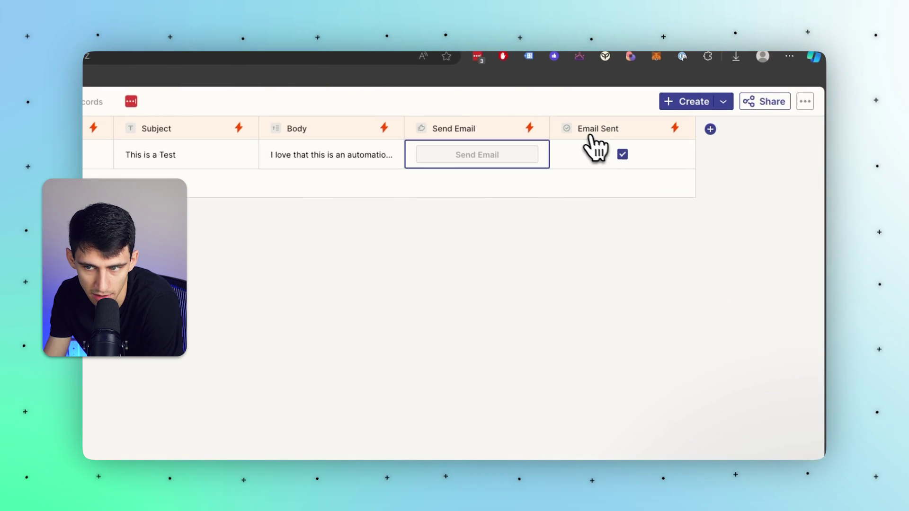
left_click(679, 129)
left_click(466, 360)
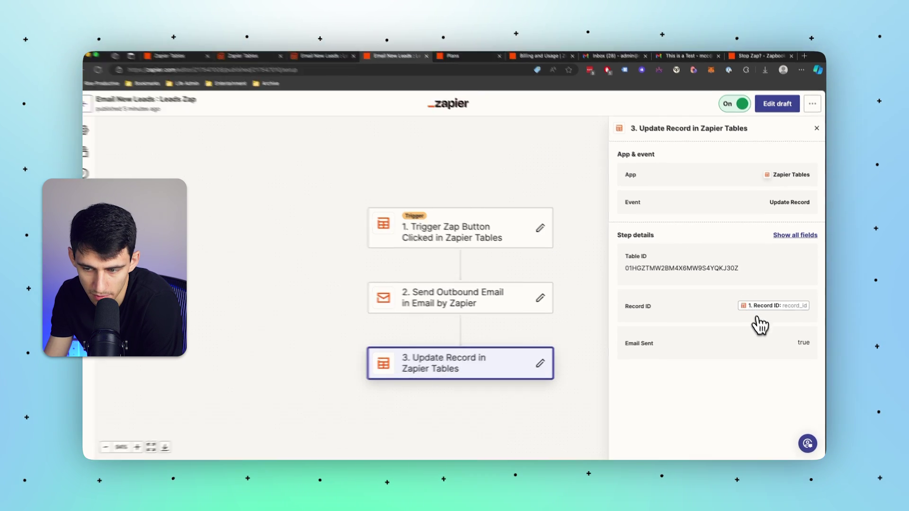
- Check the Update Record step's Record ID and its Email Sent value of true
double_click(562, 297)
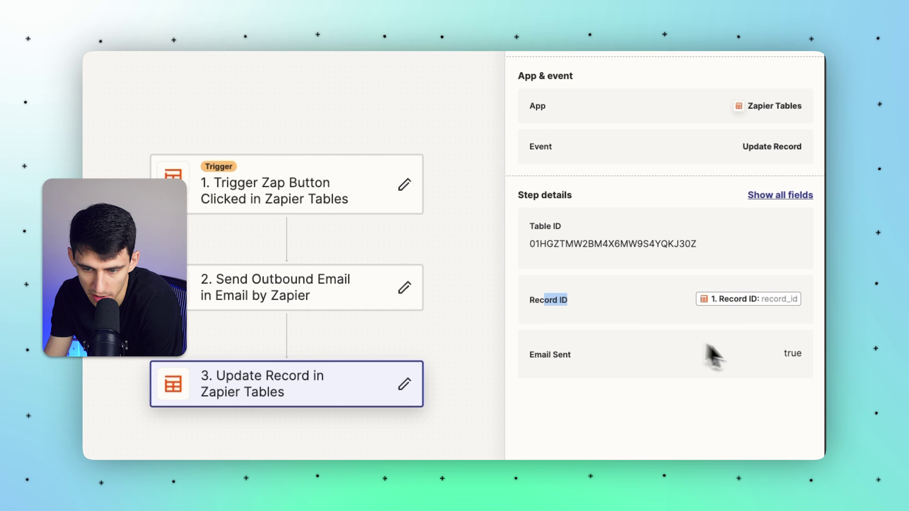
double_click(790, 295)
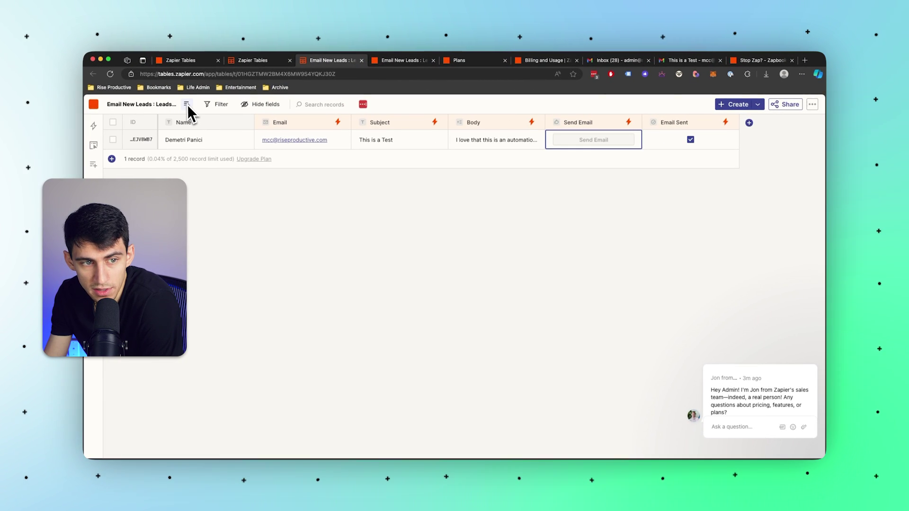
- Look over the Share settings, then add a second empty record to Email New Leads
left_click(781, 104)
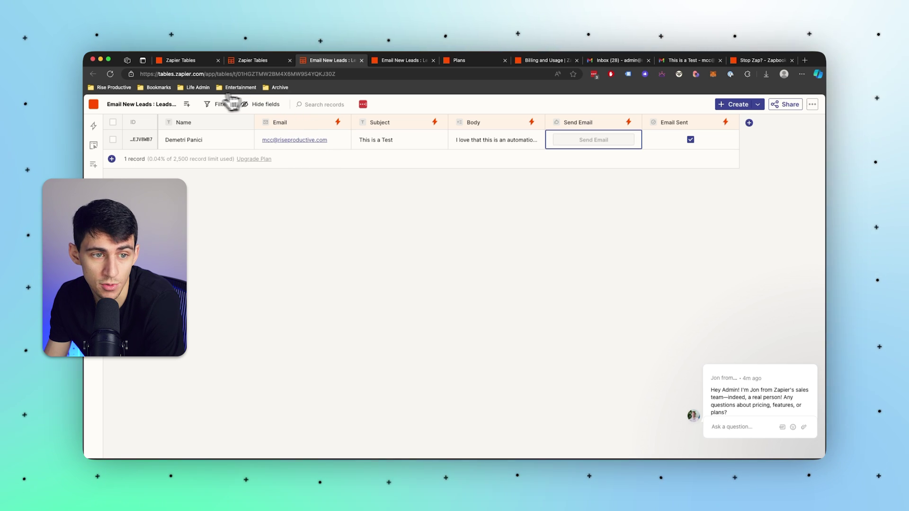
left_click(112, 158)
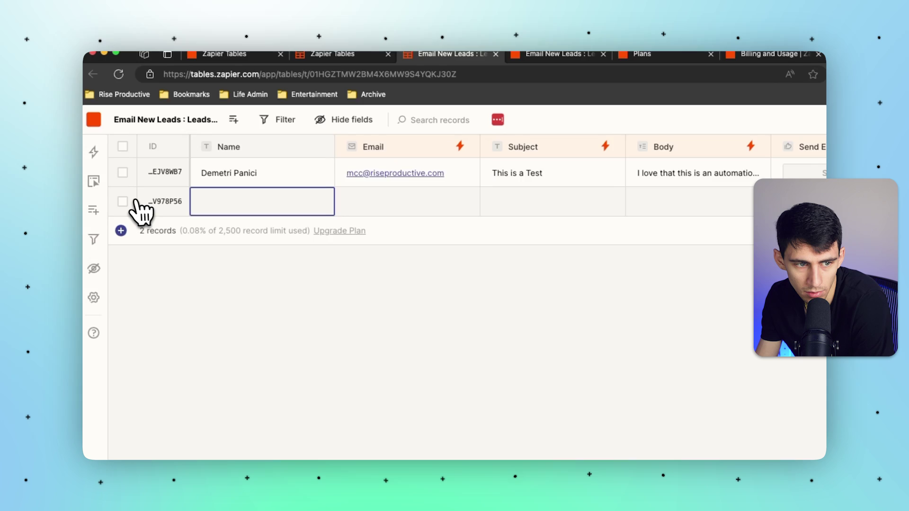
left_click(244, 175)
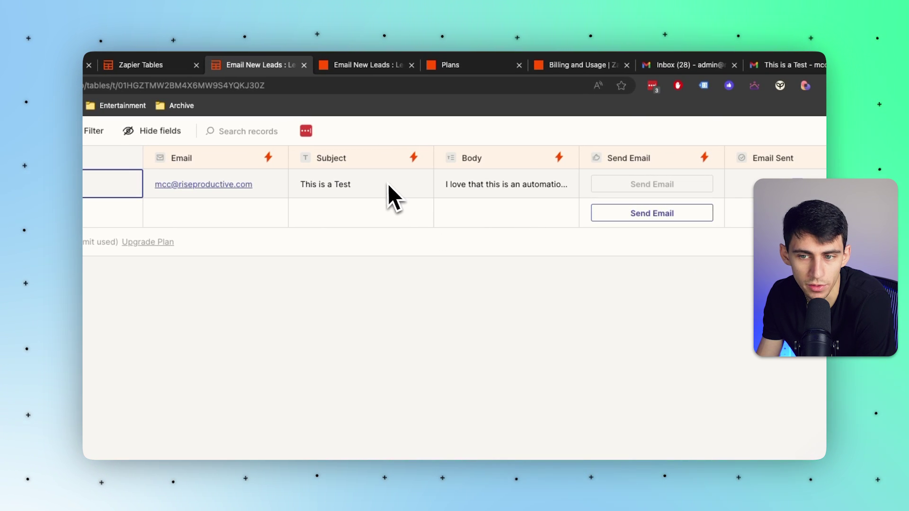
left_click(128, 182)
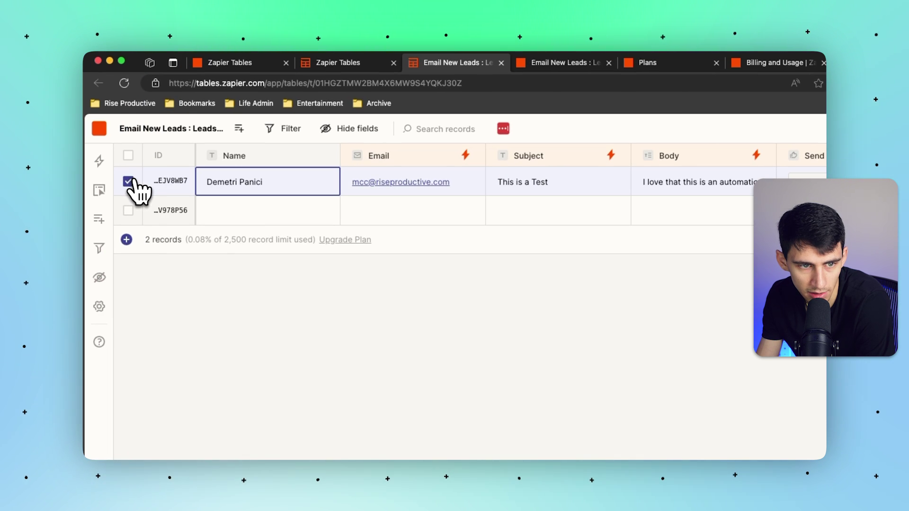
left_click(129, 211)
left_click(129, 156)
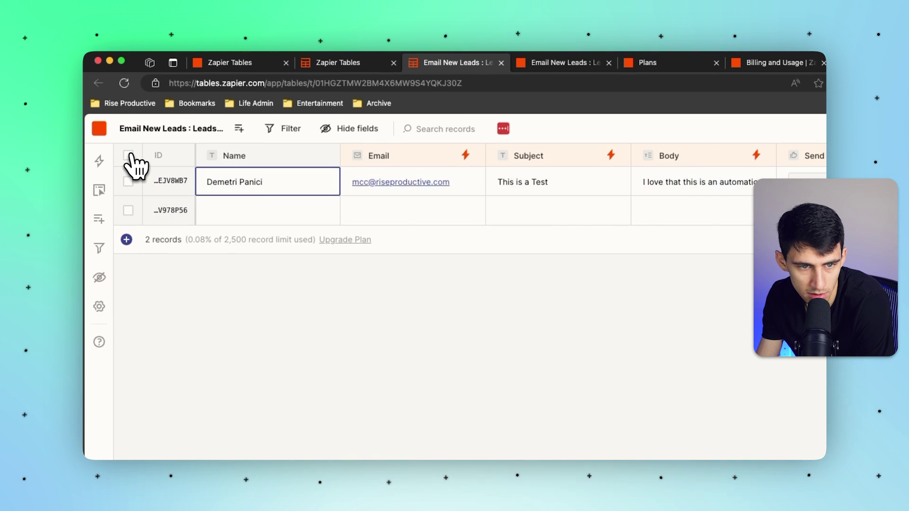
right_click(196, 203)
left_click(196, 204)
right_click(132, 212)
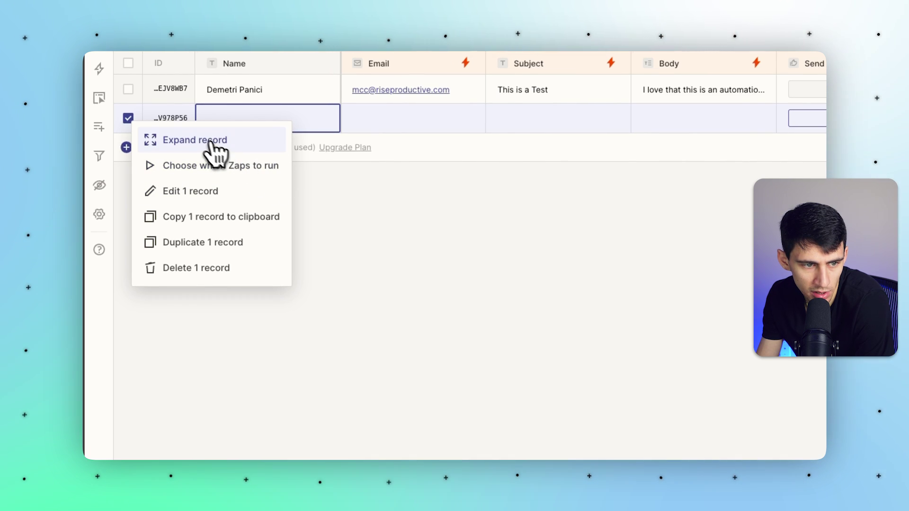
left_click(319, 379)
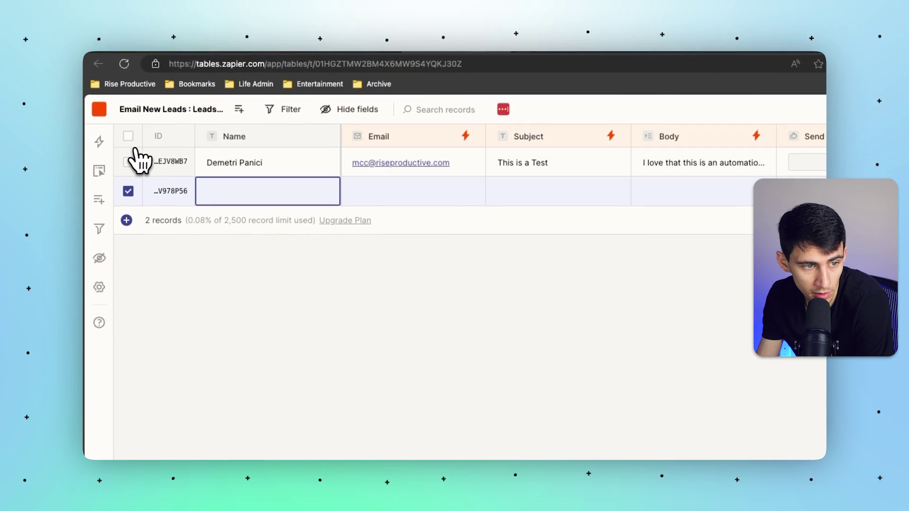
left_click(129, 162)
right_click(158, 173)
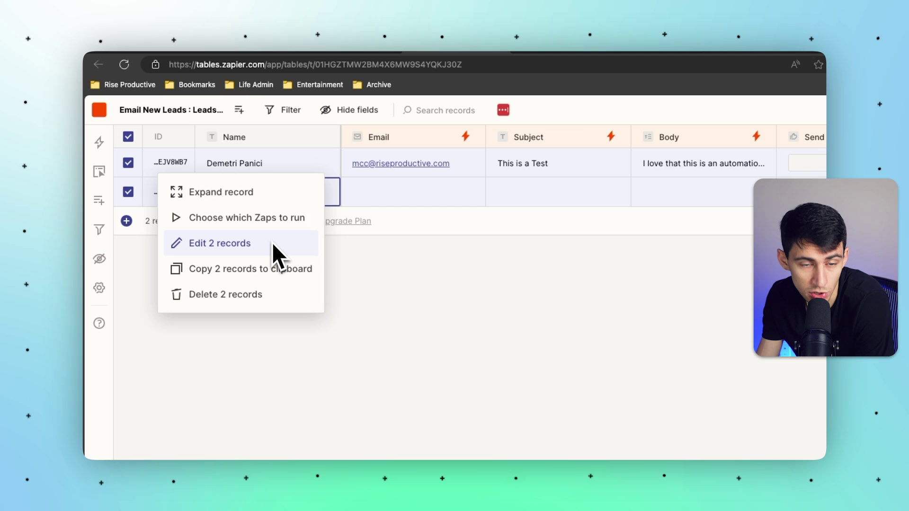
left_click(339, 357)
left_click(129, 137)
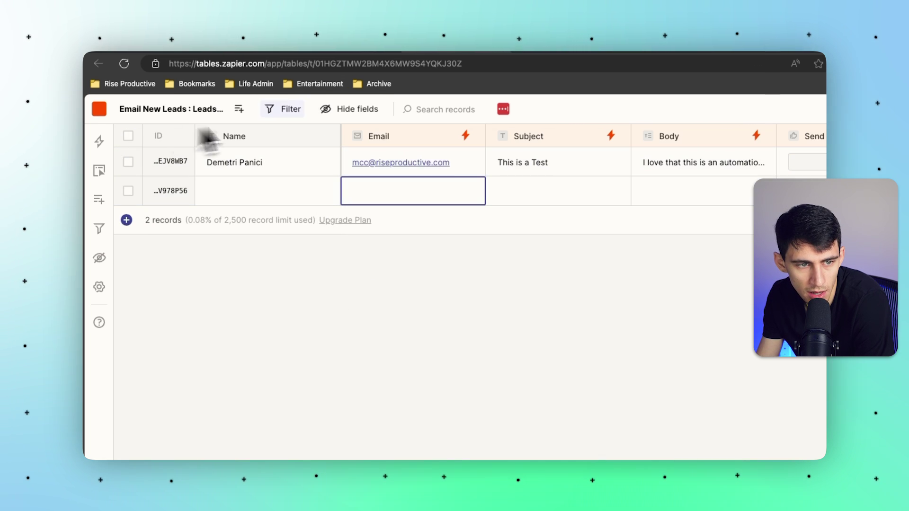
- Add a new view called 'Just Me' alongside the Default View
left_click(215, 123)
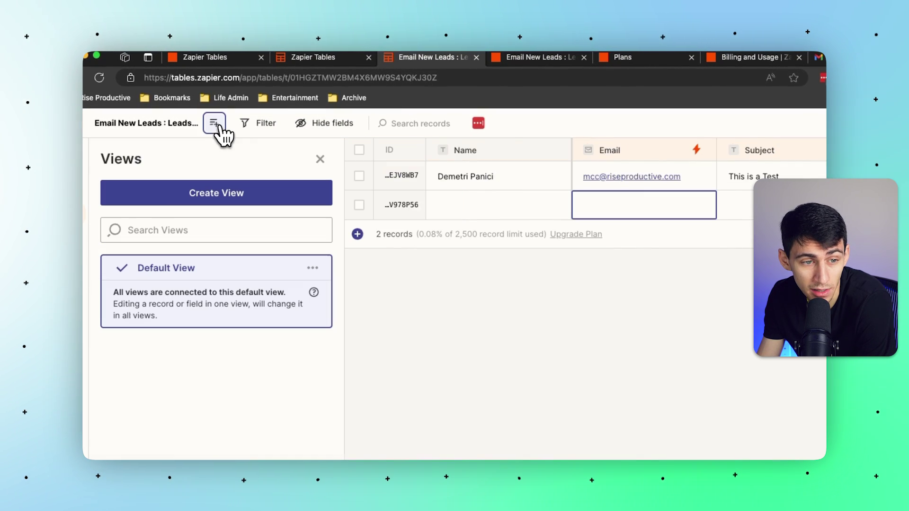
left_click(239, 195)
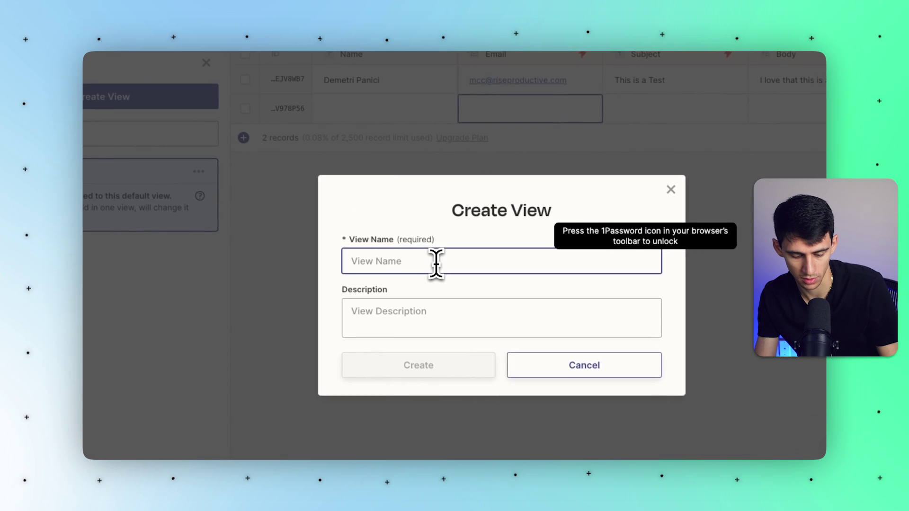
type("Just Me")
key("Return")
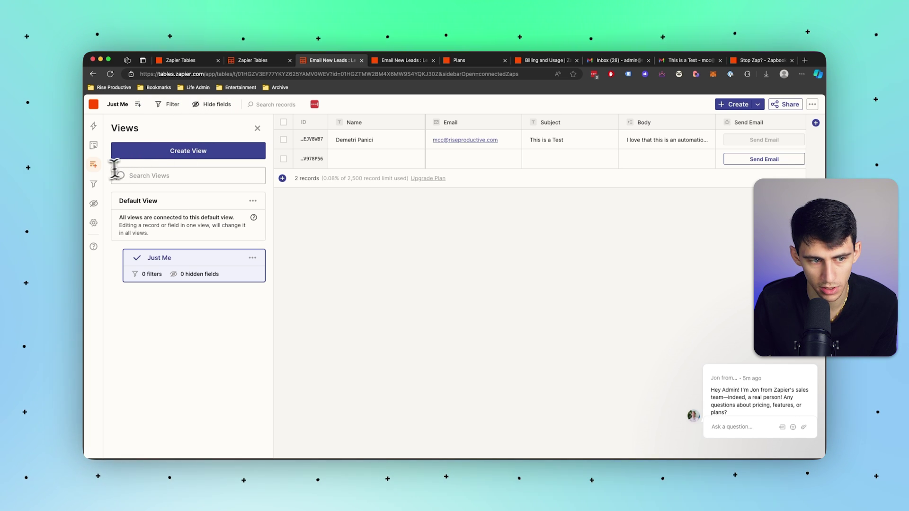
- In the Just Me view, add a filter where Name is exactly the lead's full name
left_click(165, 217)
left_click(170, 261)
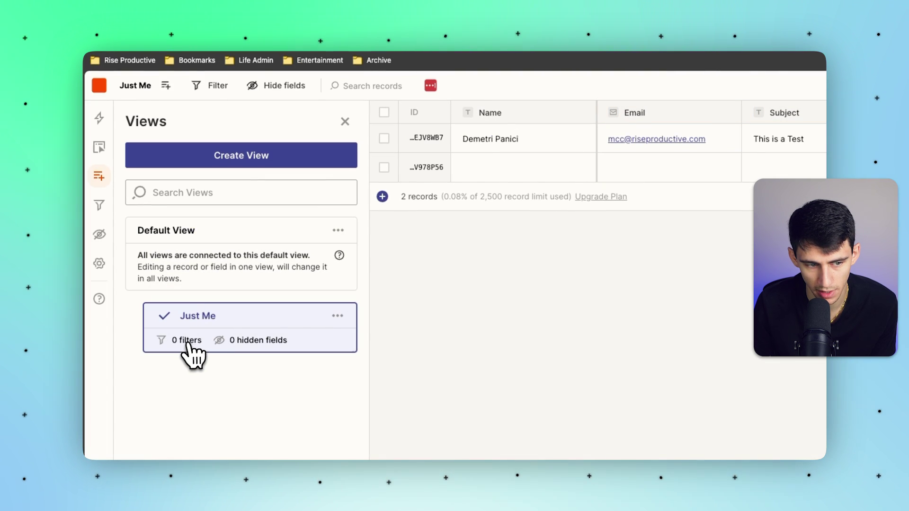
left_click(327, 123)
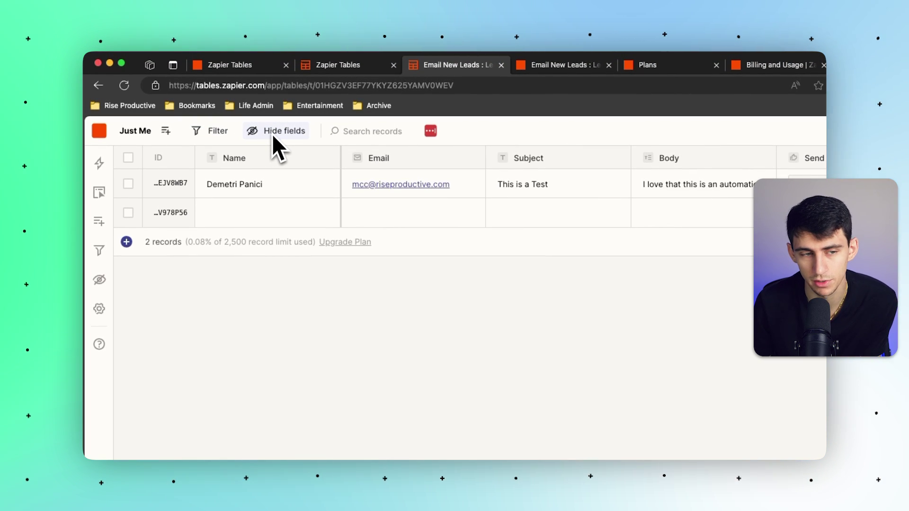
left_click(215, 132)
left_click(179, 204)
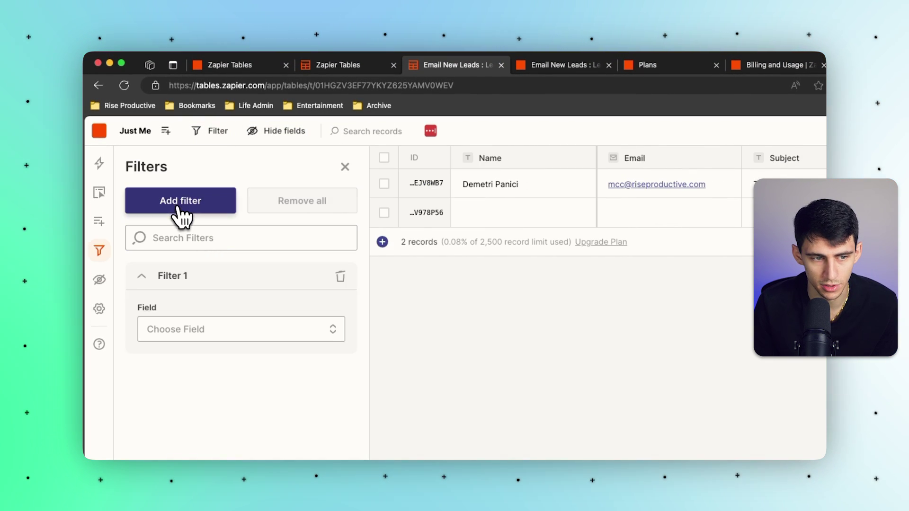
left_click(210, 328)
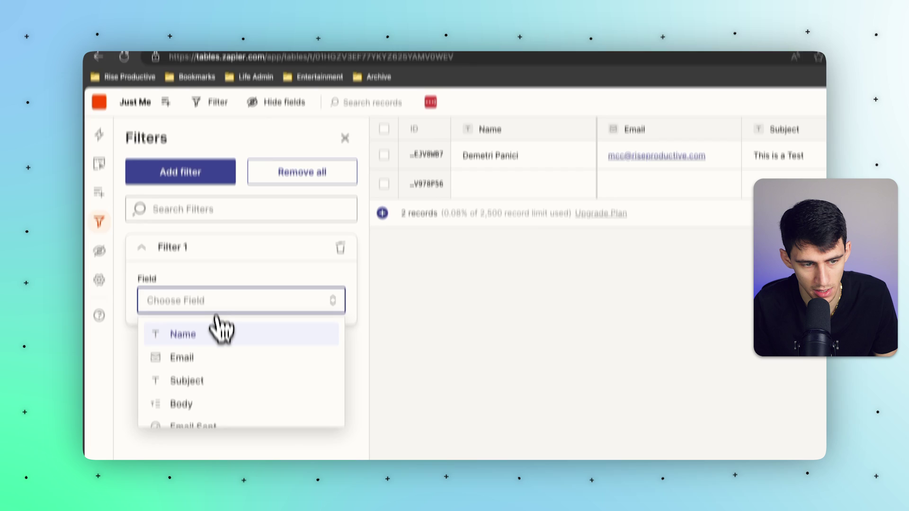
left_click(213, 363)
left_click(207, 321)
type("Deme")
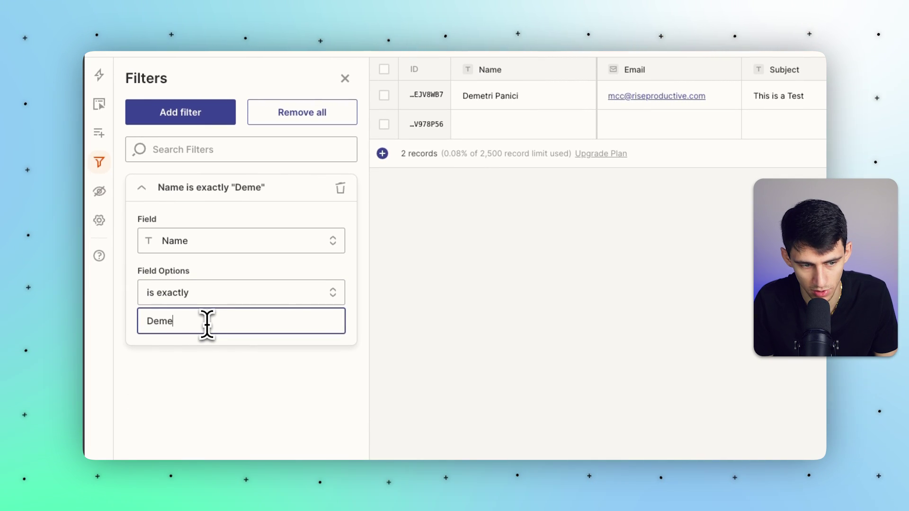
type("tri Panici")
left_click(276, 394)
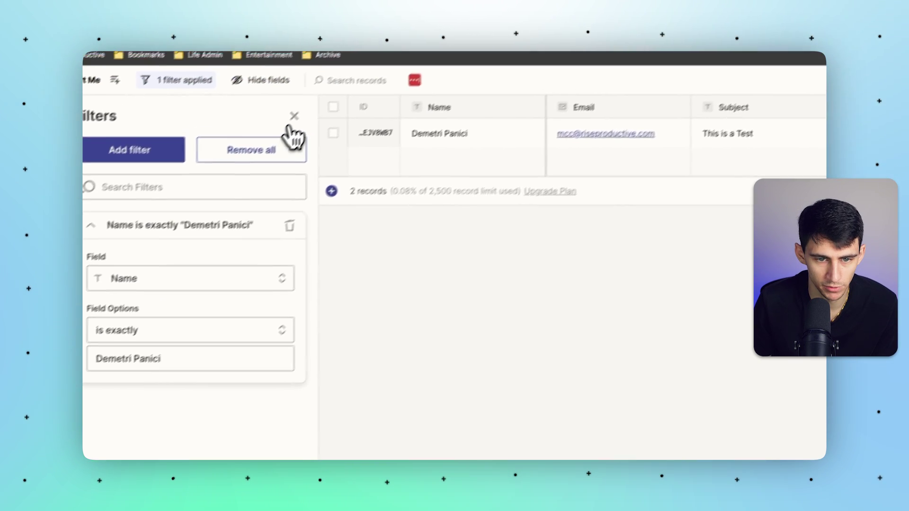
left_click(345, 78)
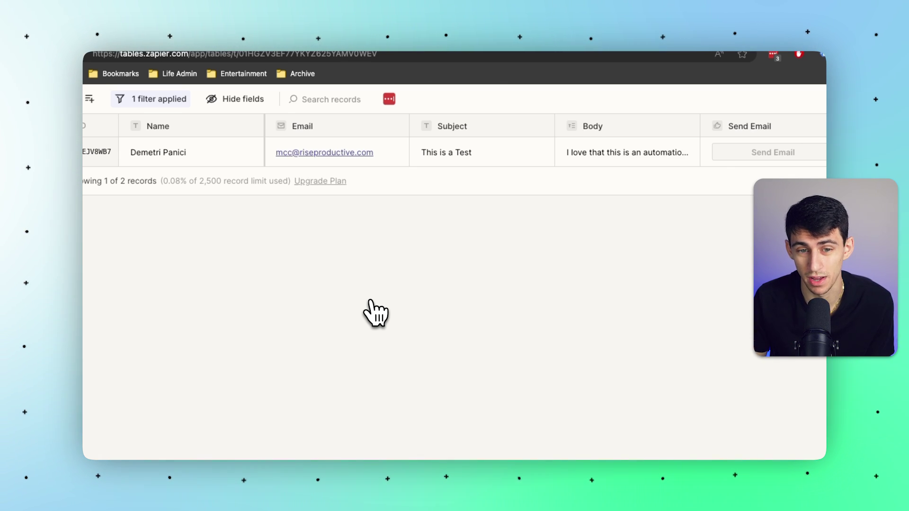
left_click(583, 162)
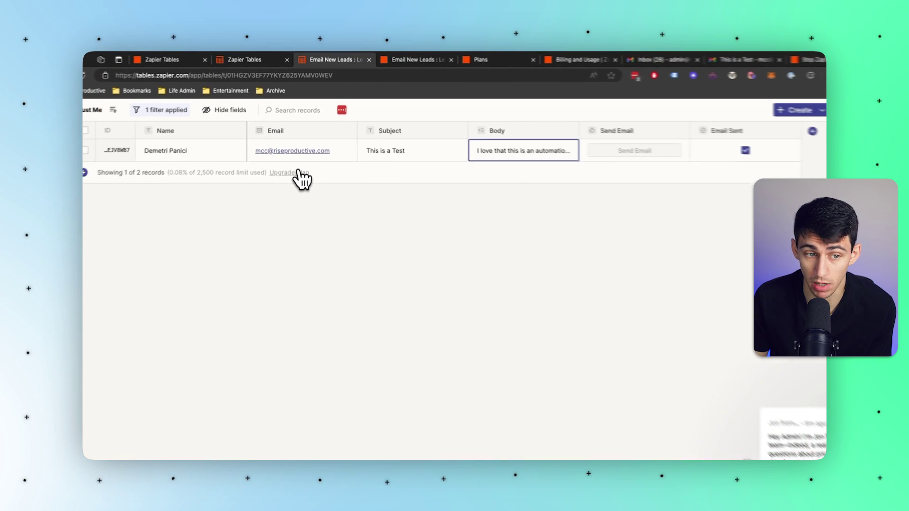
- Start a new field named Stage with the Dropdown field type
left_click(749, 123)
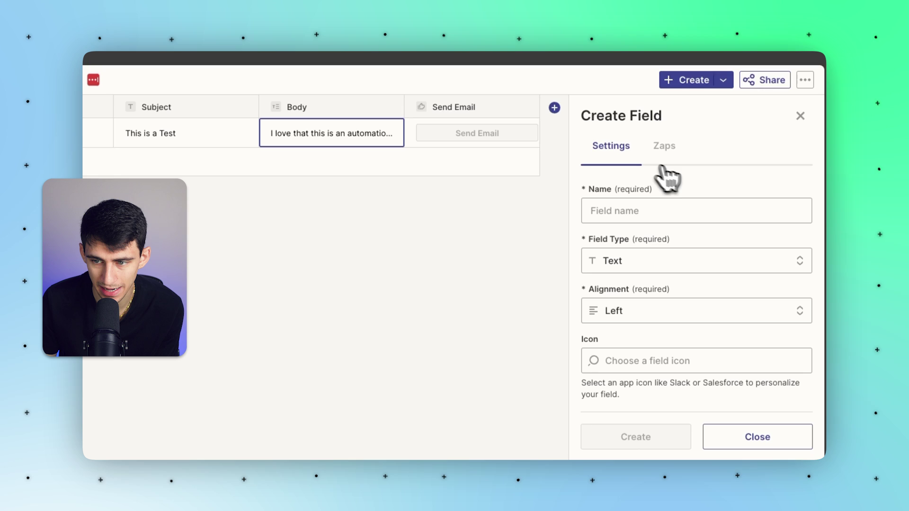
left_click(689, 204)
type("Stage")
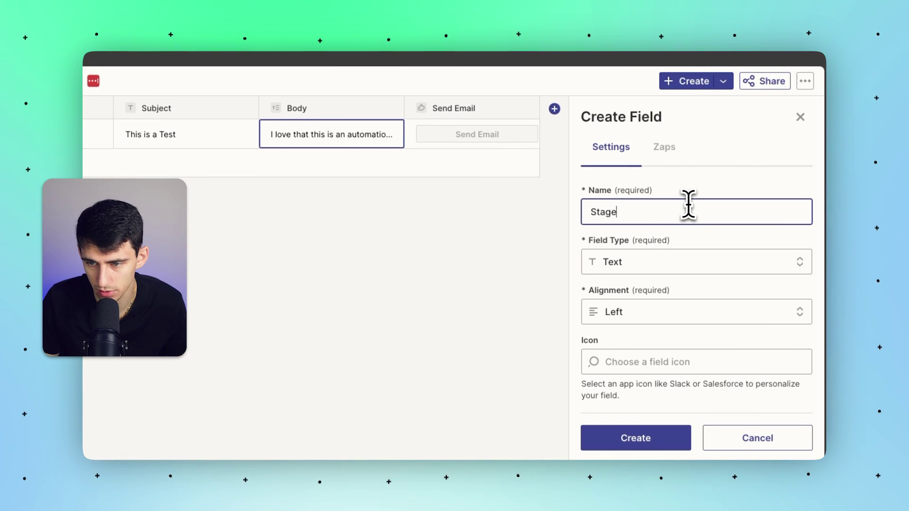
key("Tab")
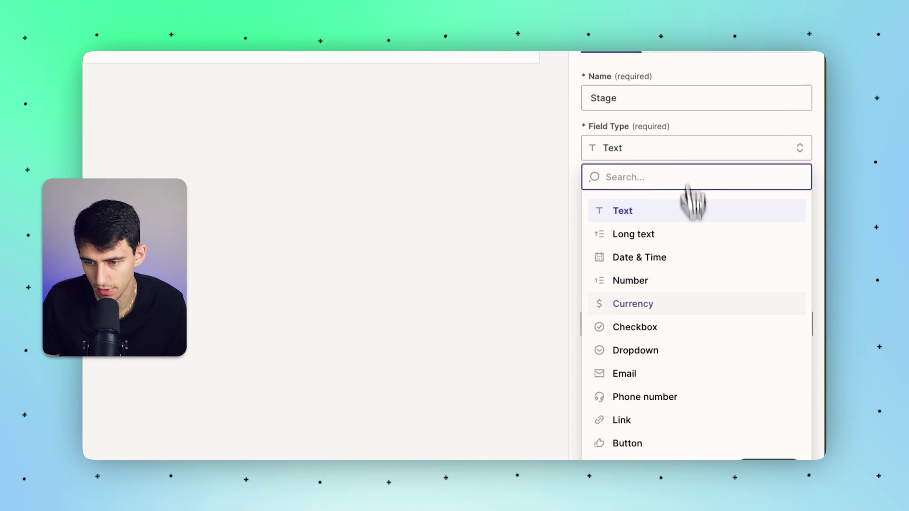
scroll(730, 280, "down", 1)
scroll(687, 412, "down", 1)
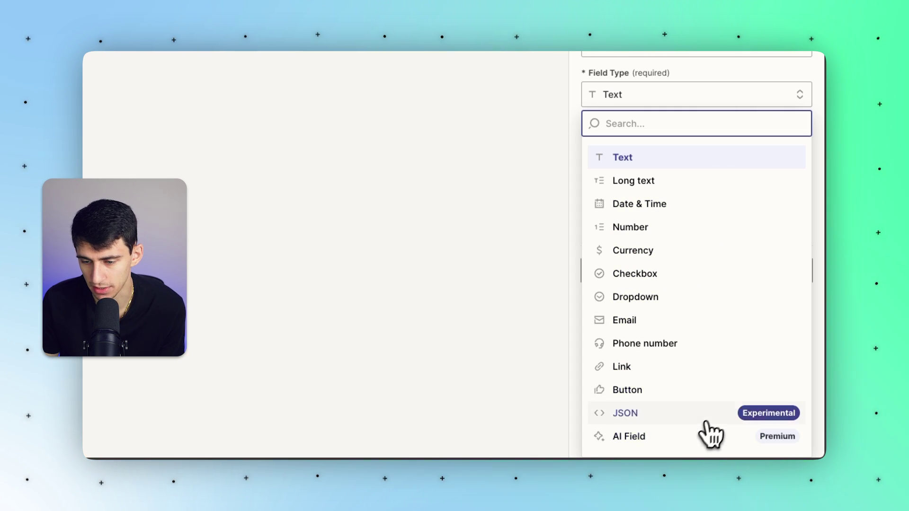
left_click(708, 307)
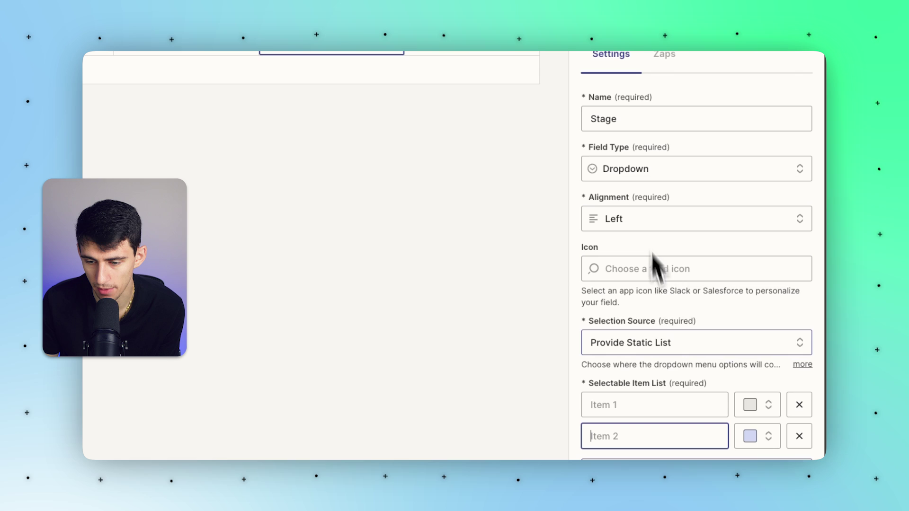
left_click(650, 404)
scroll(649, 327, "down", 1)
scroll(650, 324, "down", 2)
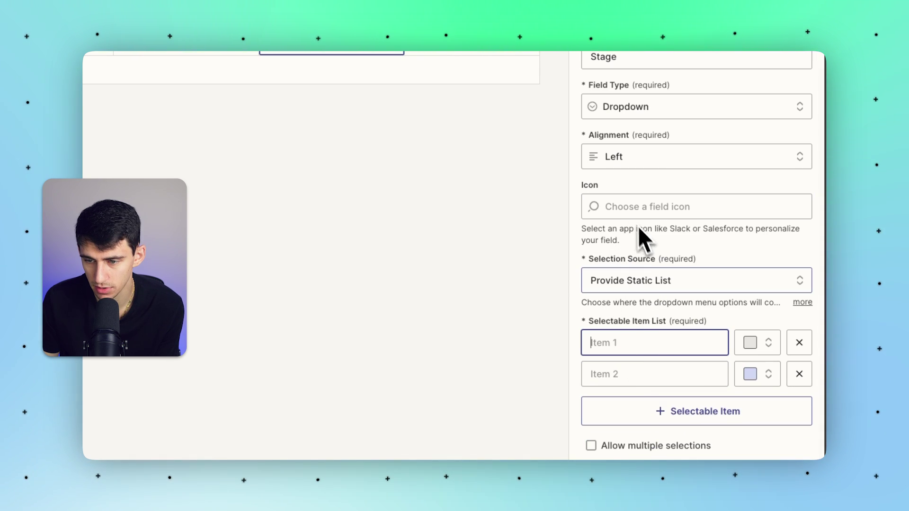
scroll(647, 213, "up", 3)
left_click(639, 179)
left_click(637, 179)
left_click(654, 152)
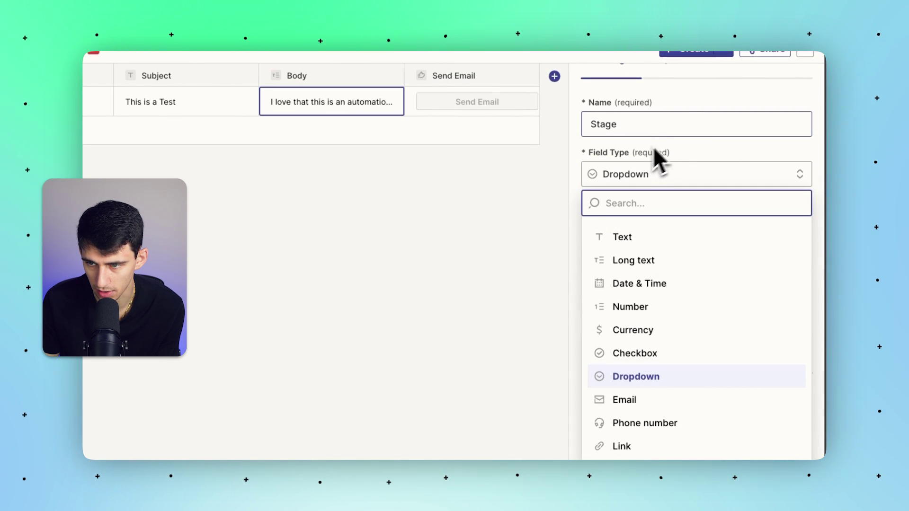
scroll(616, 213, "down", 3)
- Give it options Lead, Qualified, Proposed, Closed and Lost, and create the field
left_click(594, 285)
type("Lead")
left_click(610, 311)
type("Qualified")
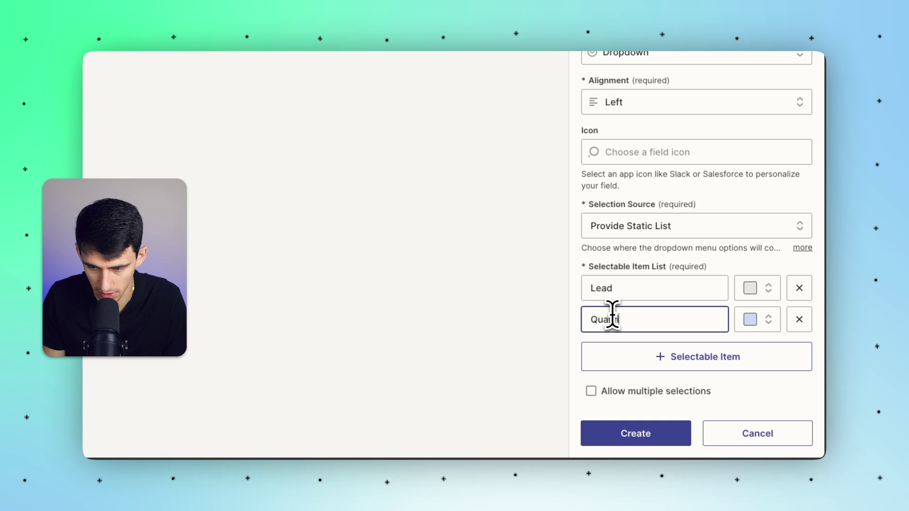
left_click(626, 359)
type("Proposed")
left_click(652, 389)
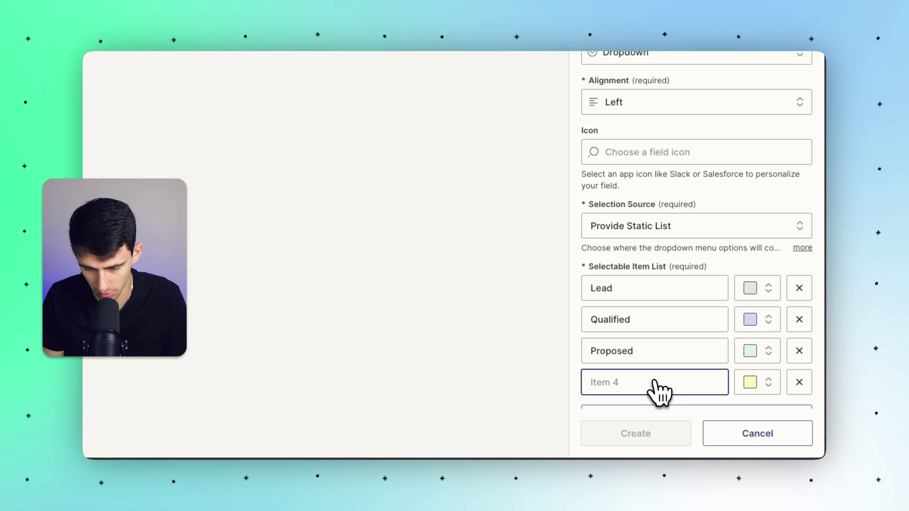
type("Closed")
key("Return")
type("Lost")
scroll(651, 402, "down", 2)
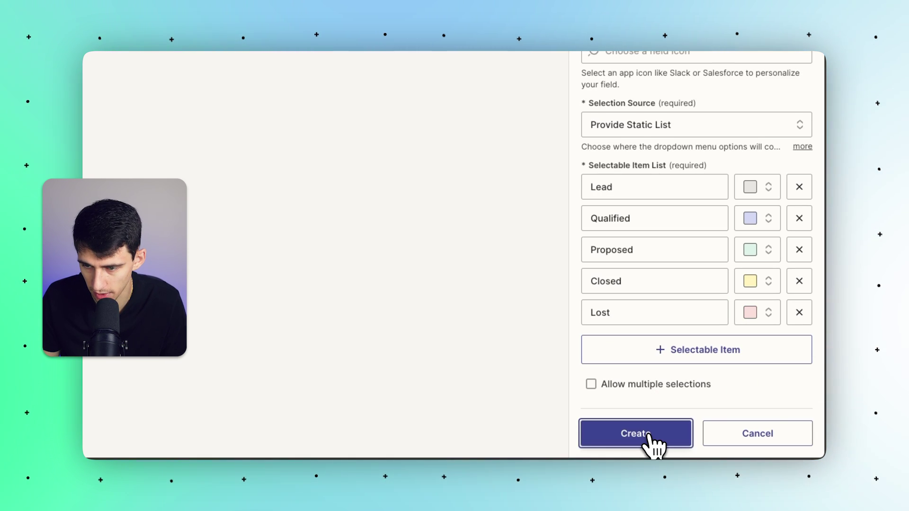
left_click(649, 433)
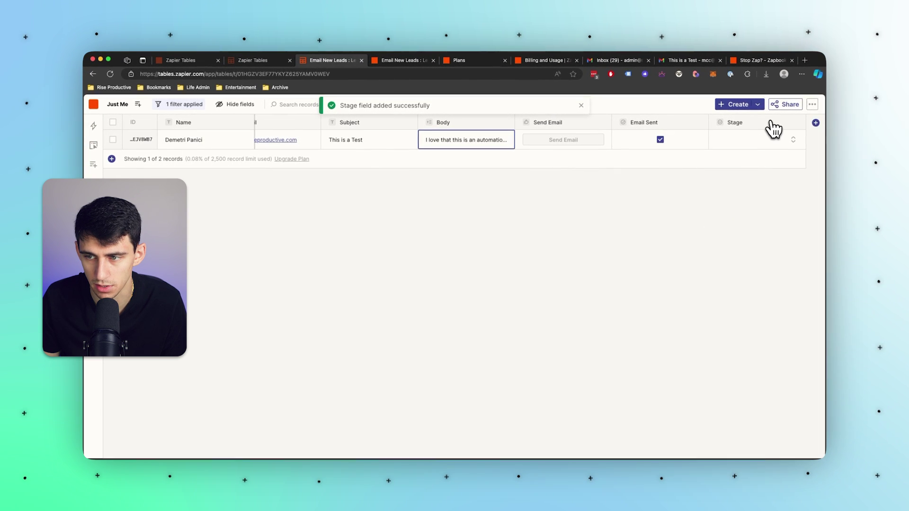
- Place the Stage column between Email and Subject and set the lead's Stage to Qualified
left_click_drag(775, 126, 273, 121)
left_click_drag(354, 122, 331, 122)
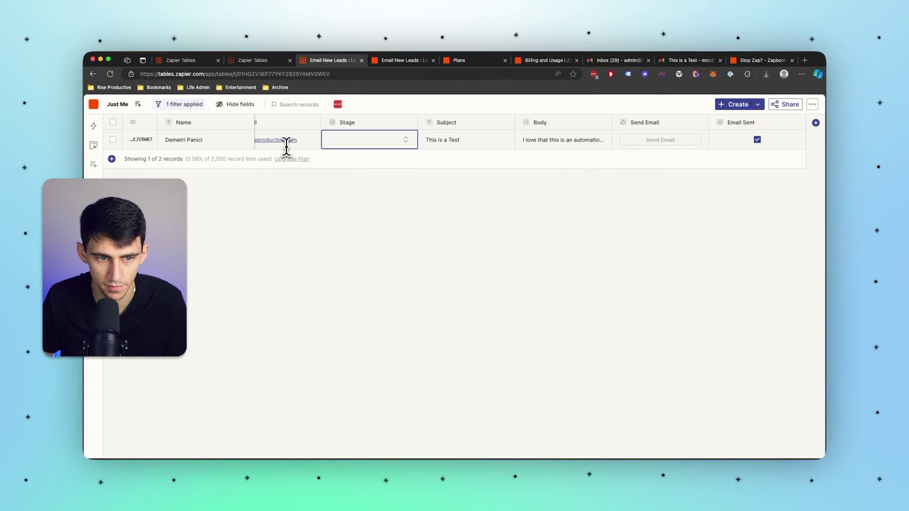
left_click(301, 142)
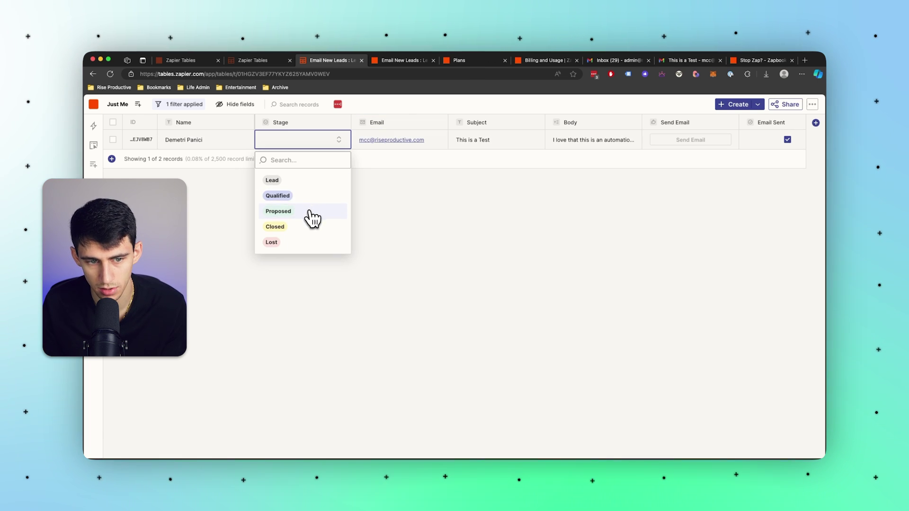
left_click(295, 181)
left_click(299, 146)
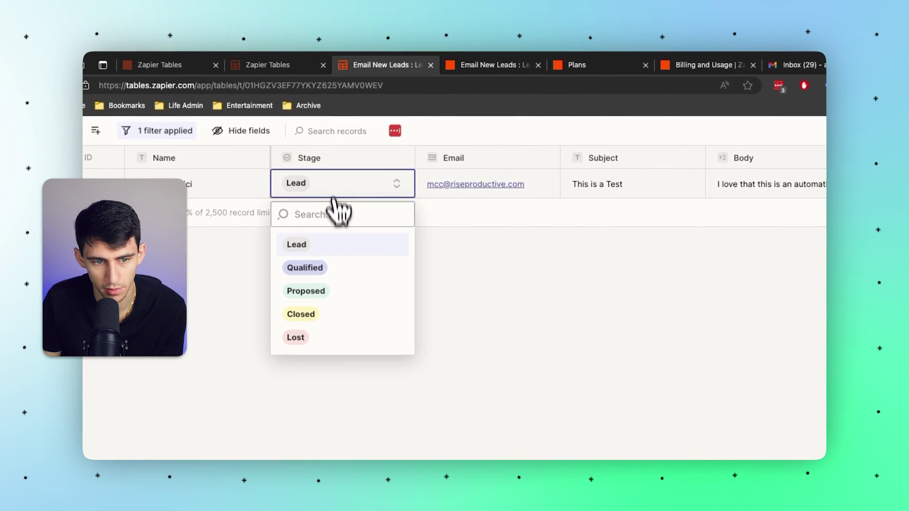
left_click(305, 268)
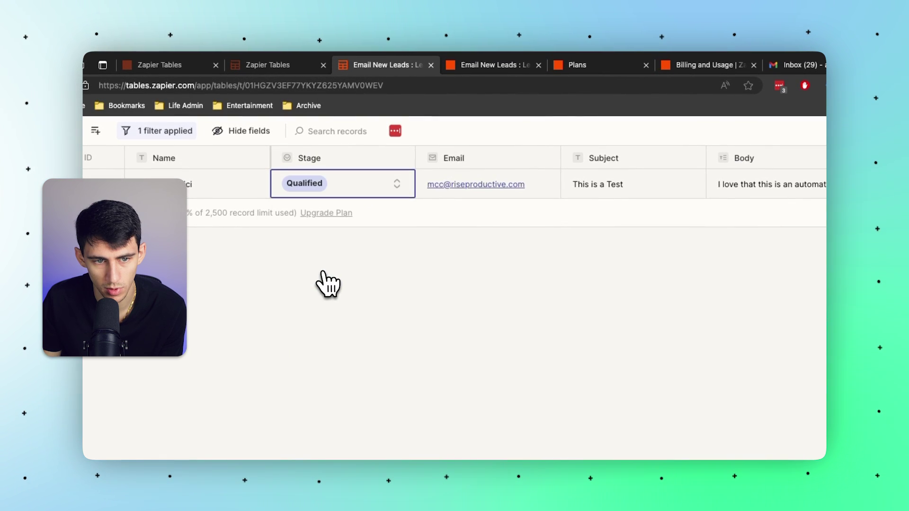
- Create a Status dropdown with a green Active option and Inactive, and move it before Subject
left_click(818, 116)
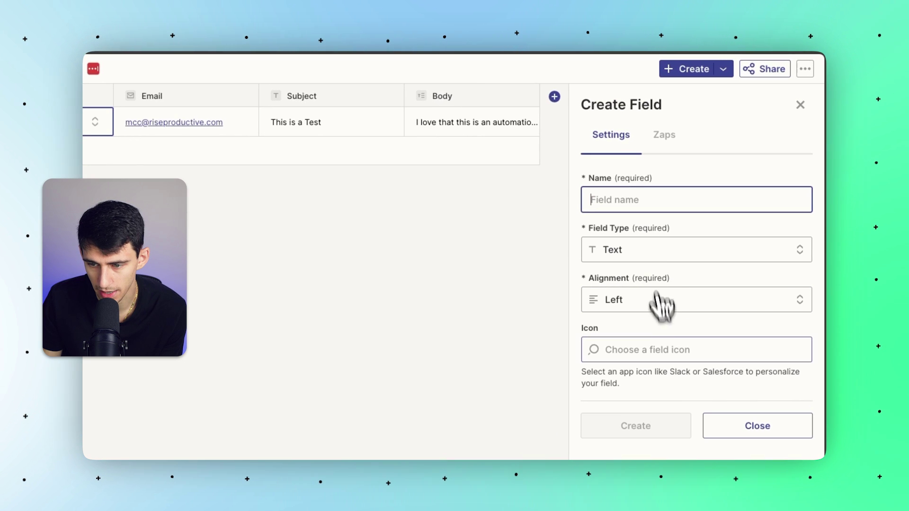
type("Status")
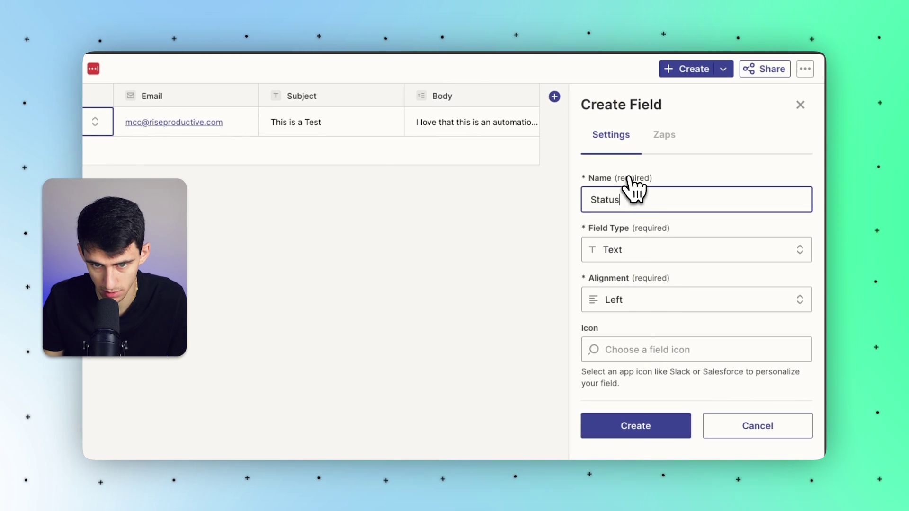
scroll(651, 351, "down", 2)
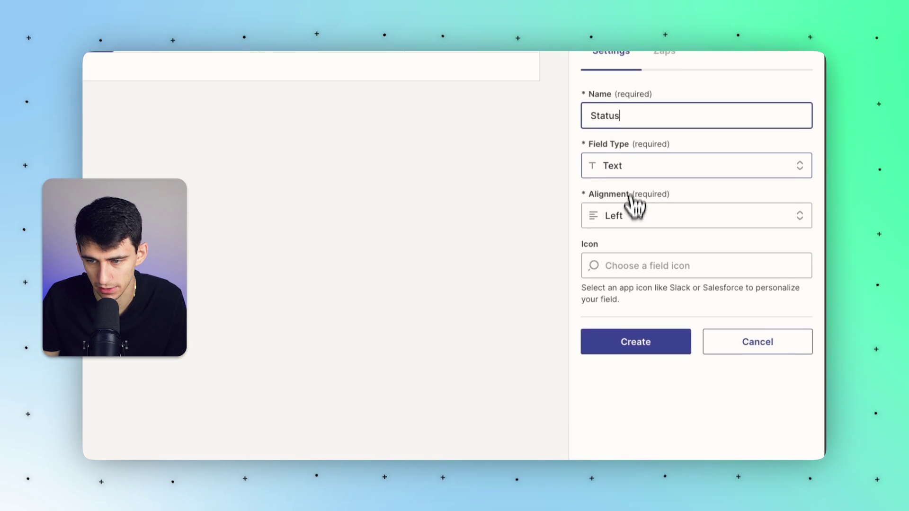
left_click(632, 163)
scroll(682, 327, "down", 1)
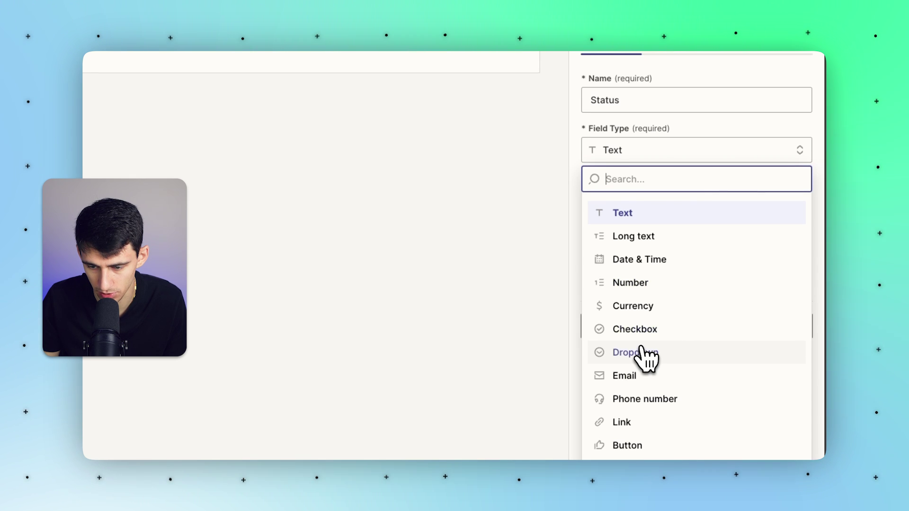
left_click(645, 353)
left_click(753, 398)
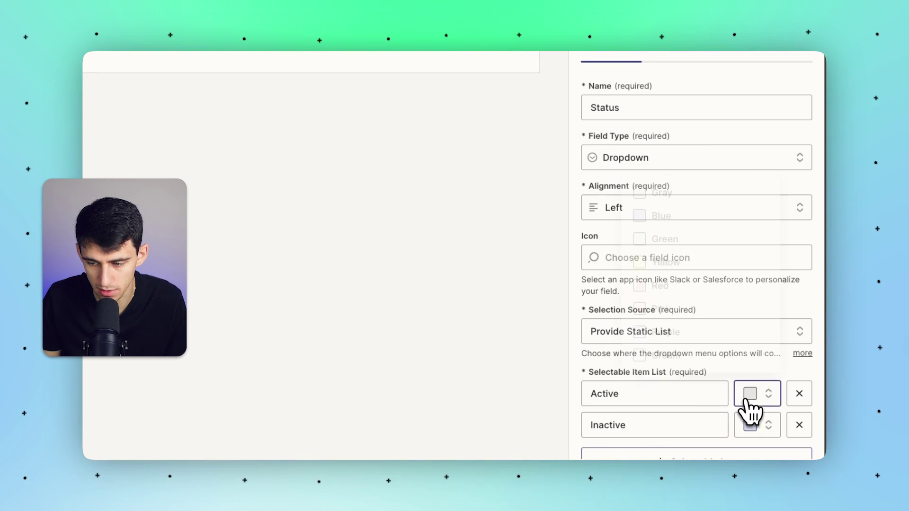
left_click(665, 243)
scroll(720, 331, "down", 1)
left_click(758, 395)
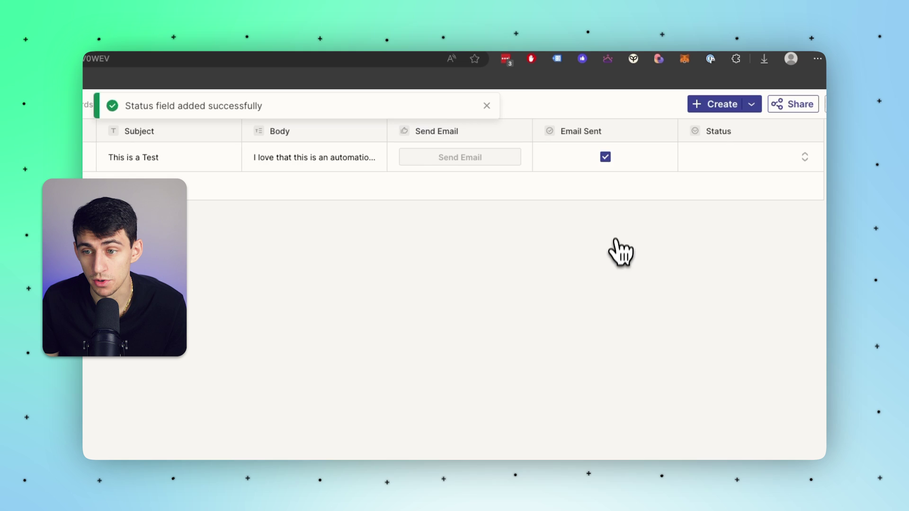
left_click_drag(720, 133, 102, 147)
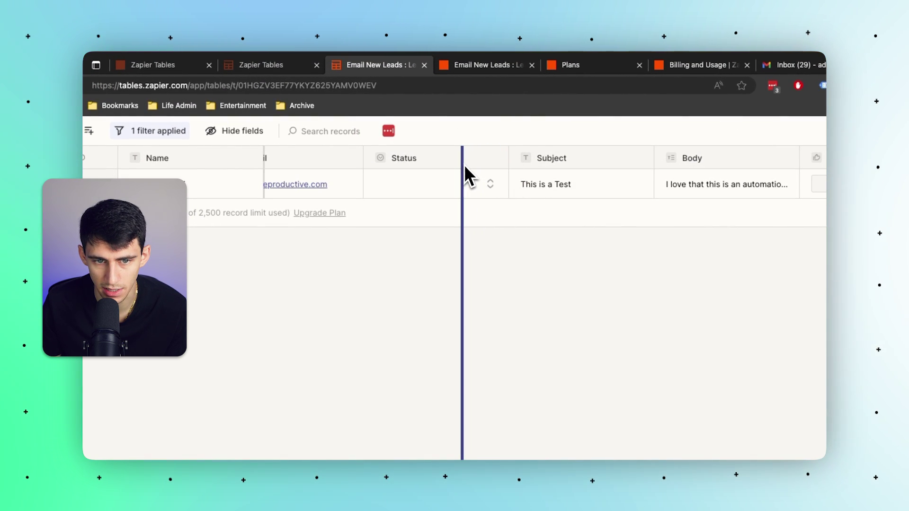
- Move the Status column next to Name and set the pinned-column boundary just after Name
left_click_drag(464, 165, 327, 180)
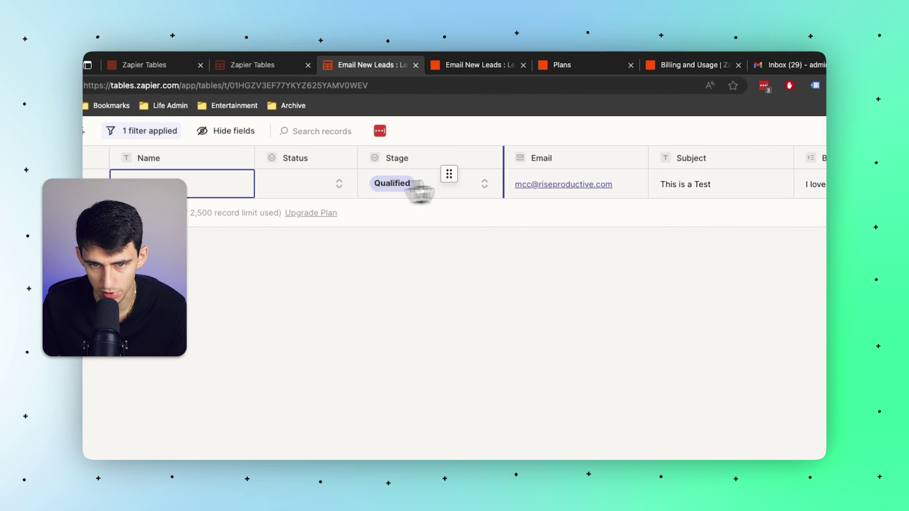
left_click(710, 184)
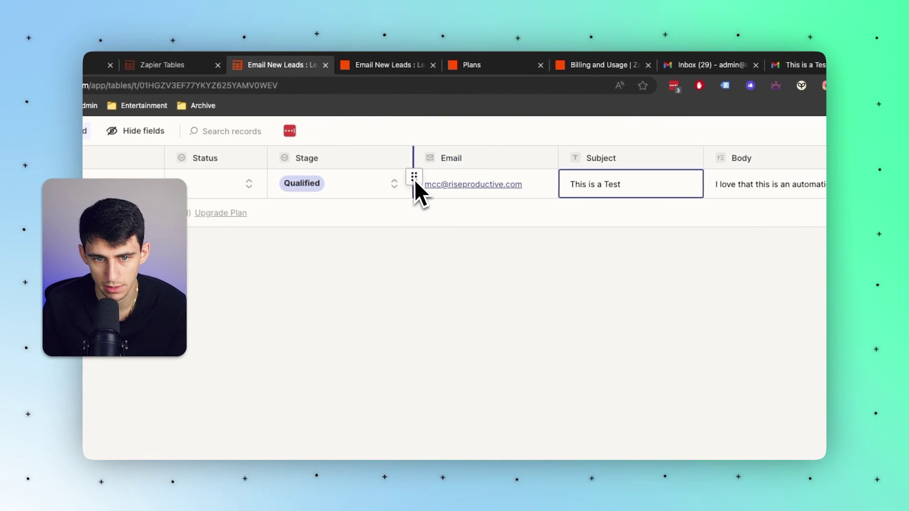
left_click_drag(462, 189, 208, 183)
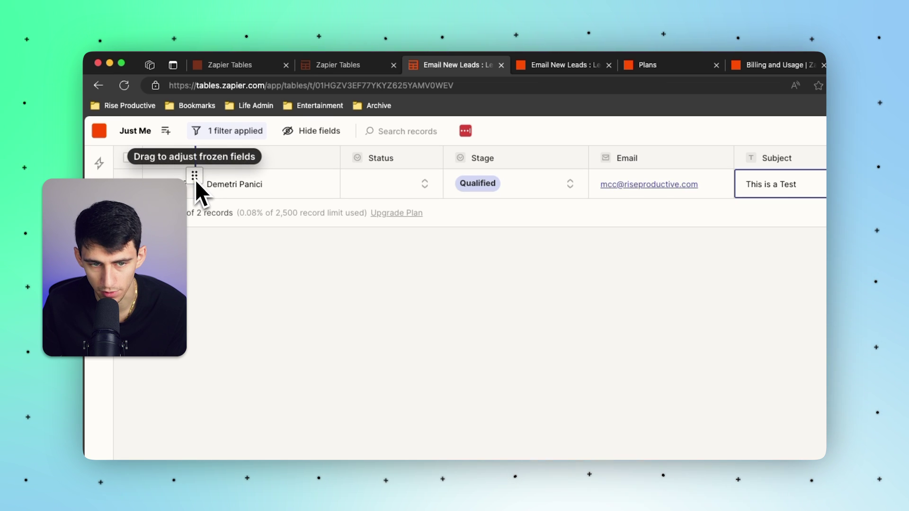
- Set the lead's Status to Active and add a 'Status is exactly Active' filter to Just Me
left_click(399, 189)
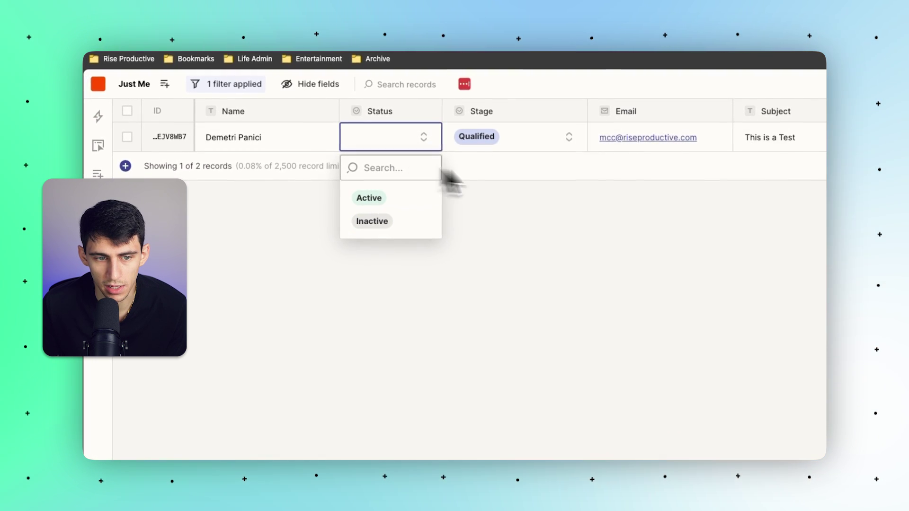
left_click(374, 202)
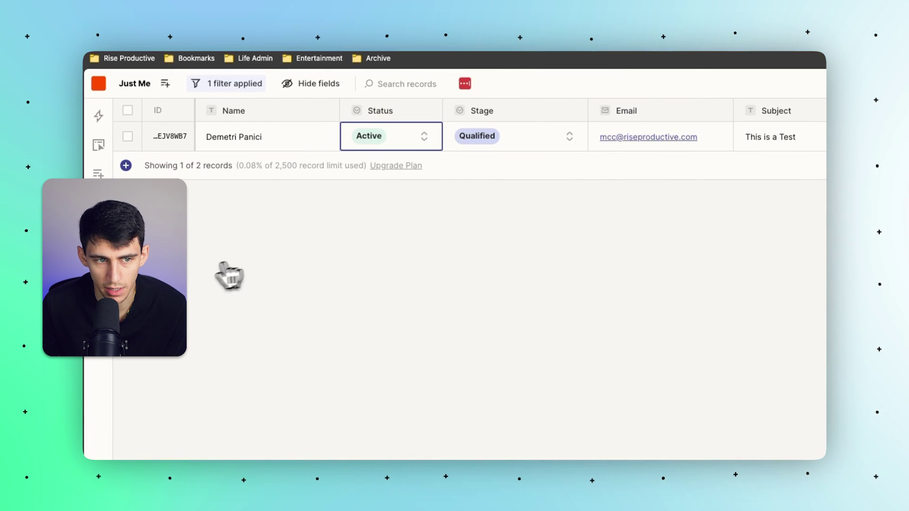
left_click(201, 87)
left_click(280, 225)
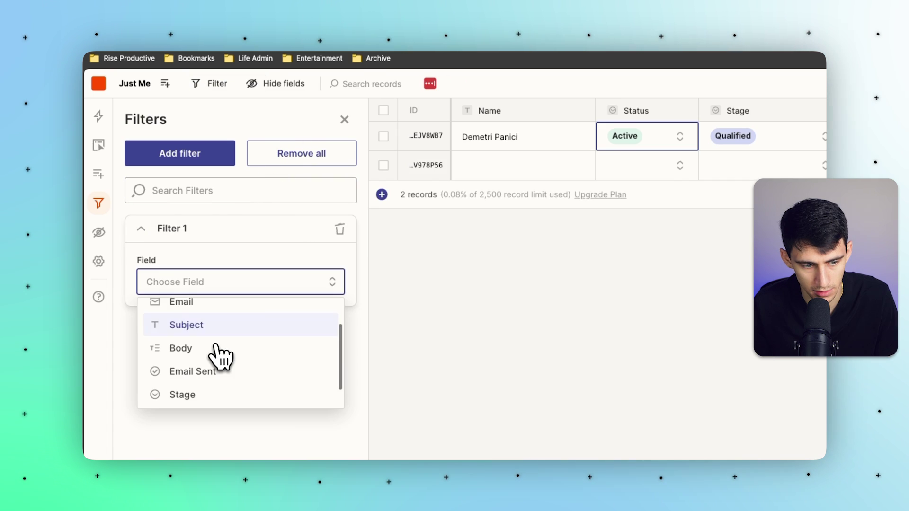
left_click(189, 407)
left_click(213, 308)
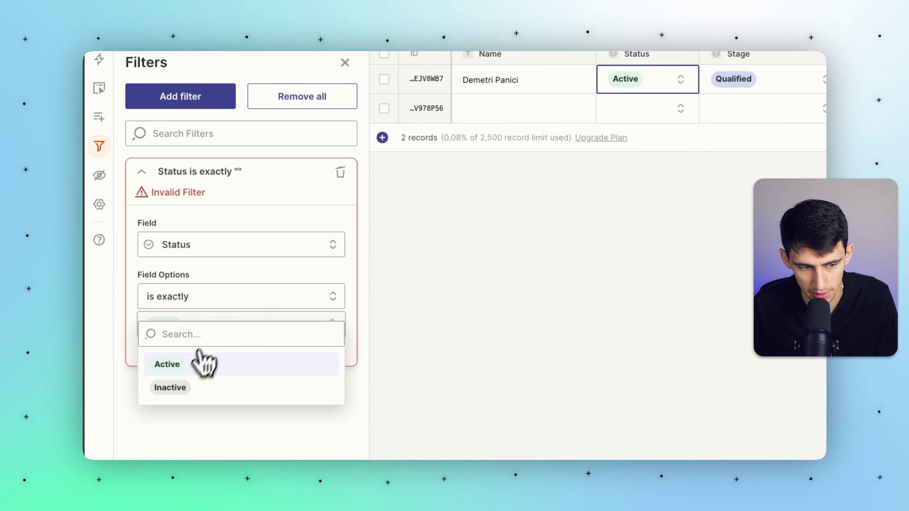
left_click(203, 363)
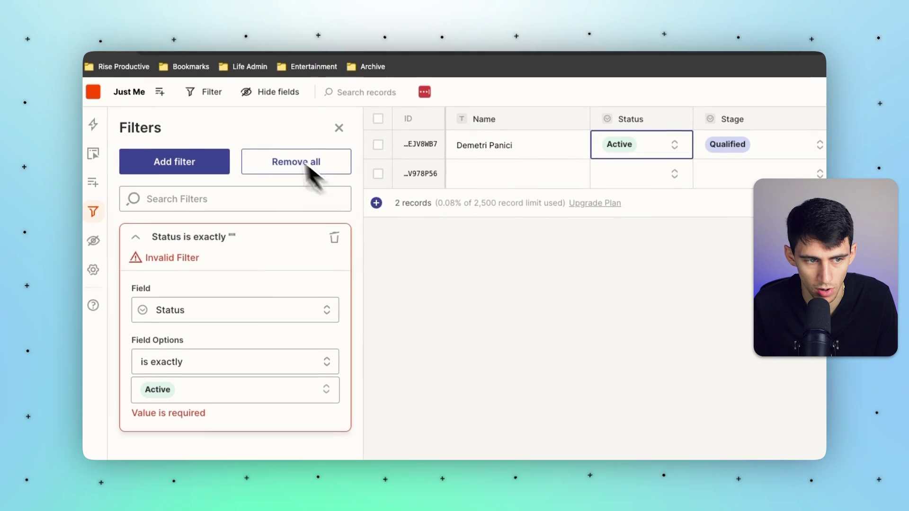
left_click(204, 97)
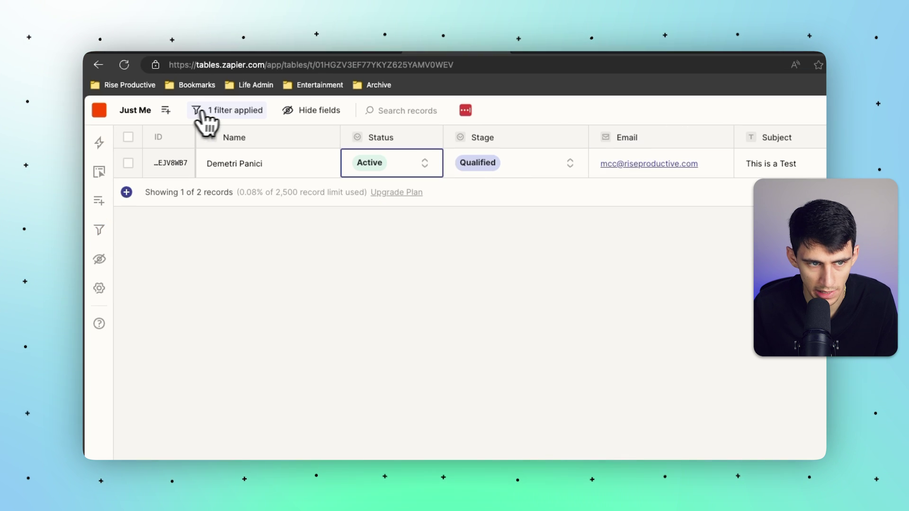
- In the Default View, reposition the Stage column and show all fields after briefly hiding Status
left_click(165, 111)
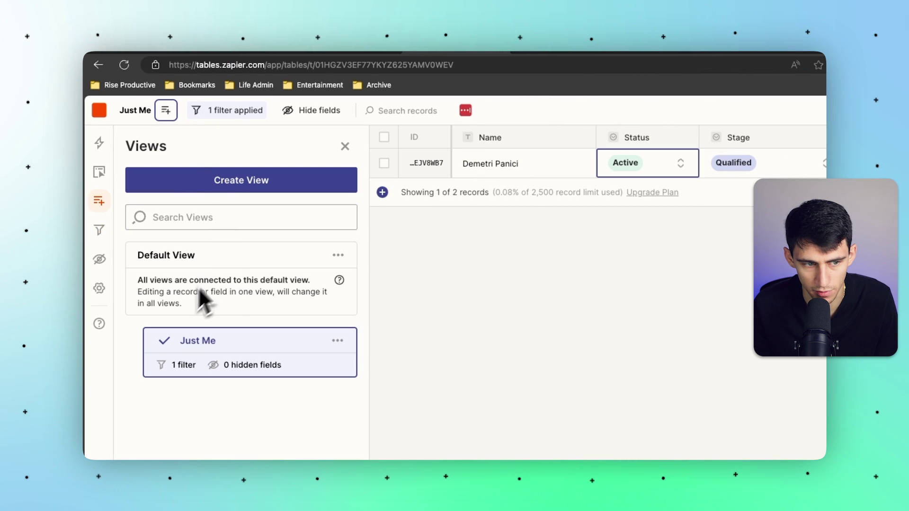
left_click(232, 268)
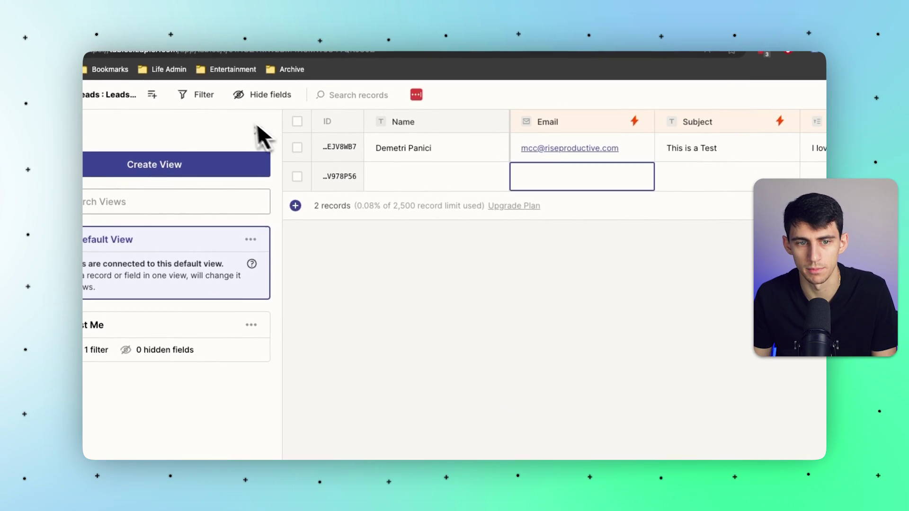
left_click_drag(783, 126, 251, 185)
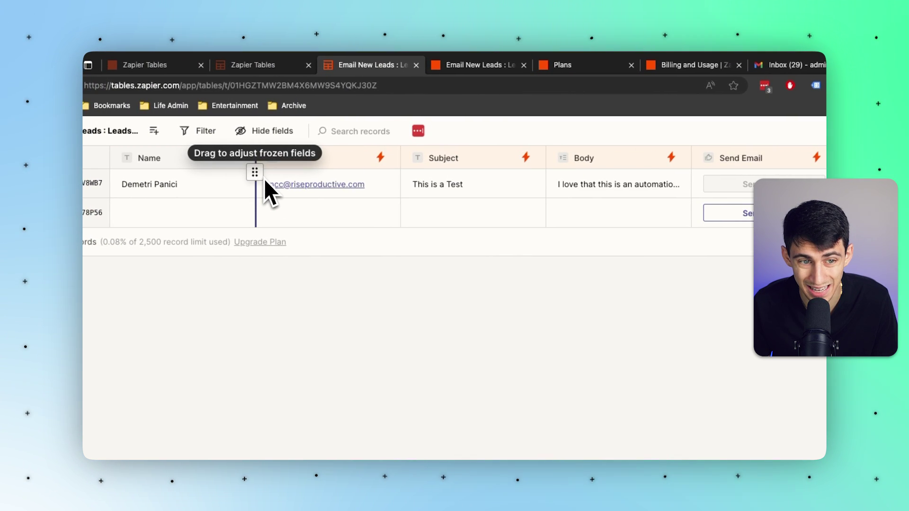
left_click(429, 185)
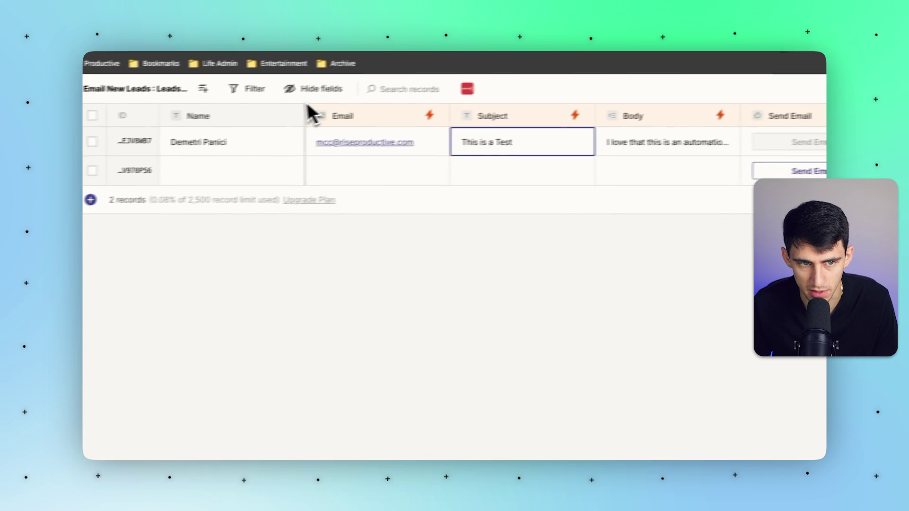
left_click(313, 88)
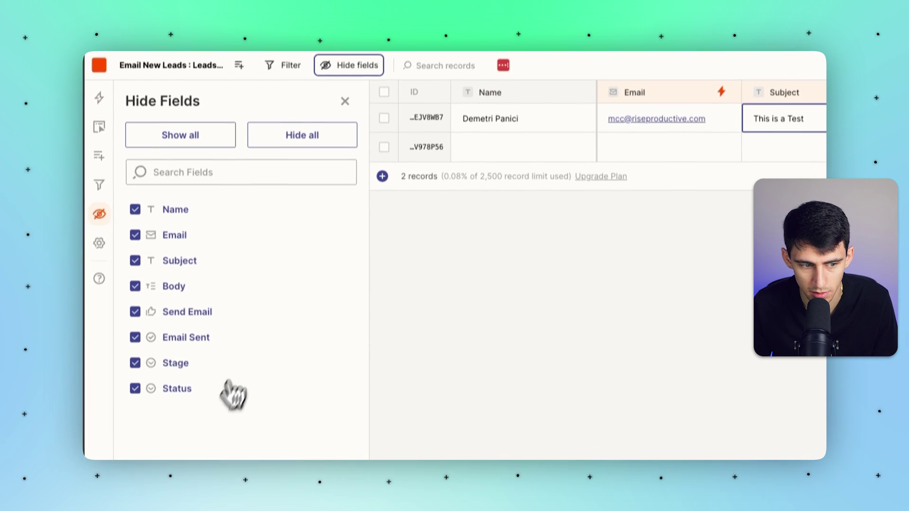
left_click(154, 375)
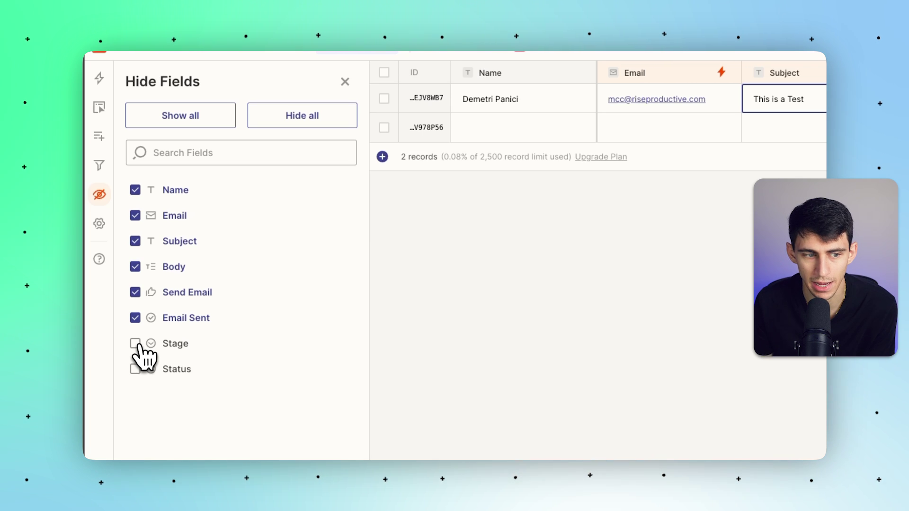
left_click(213, 120)
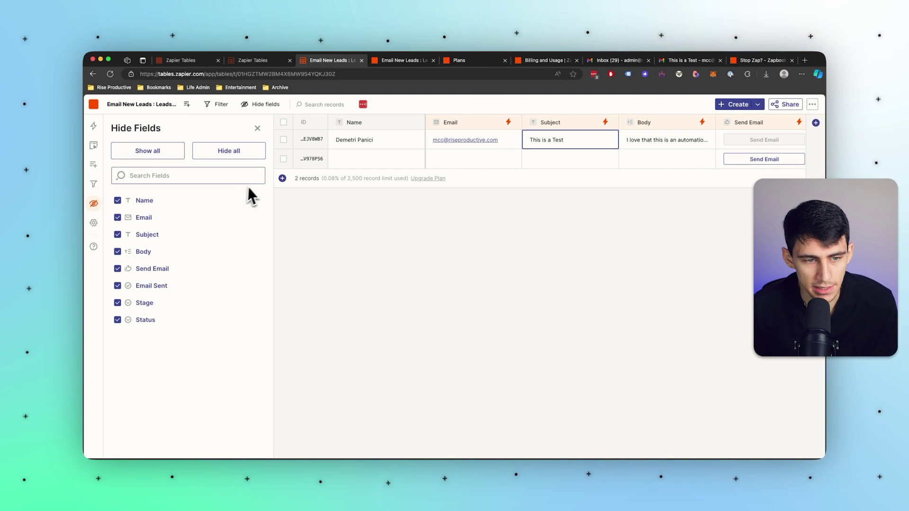
- View the Stage field's connected zaps and open the Email New Leads zap in the editor
left_click(257, 129)
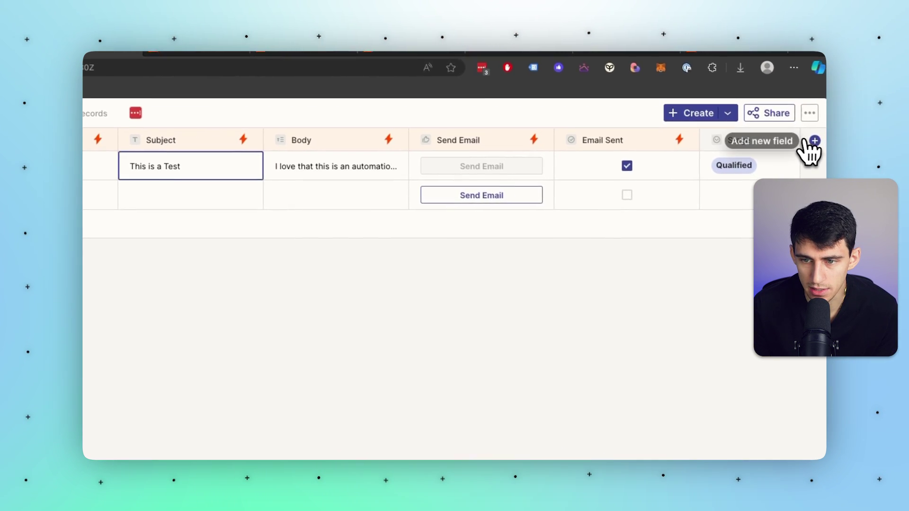
left_click(813, 141)
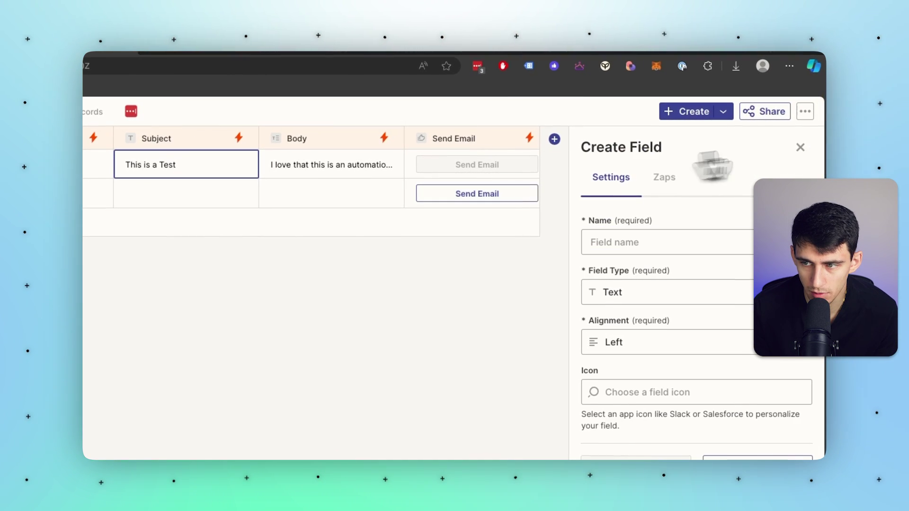
left_click(801, 148)
left_click(270, 170)
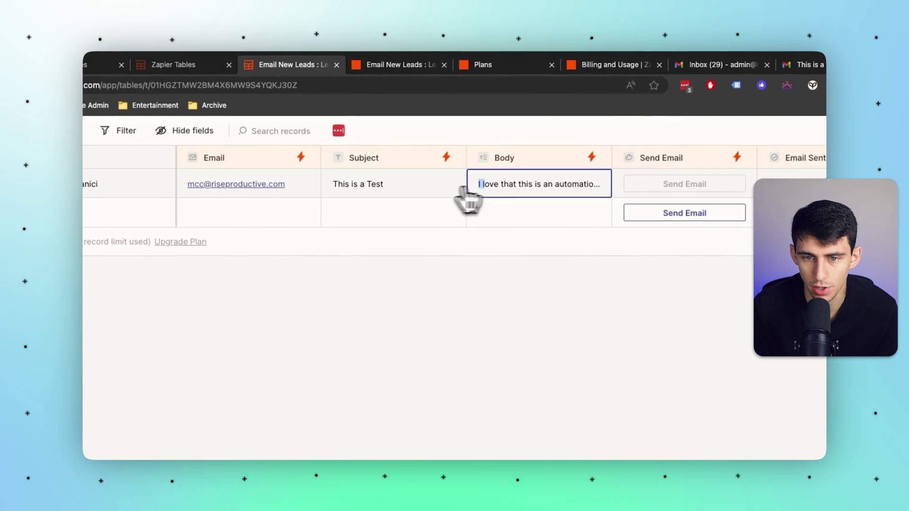
left_click(795, 127)
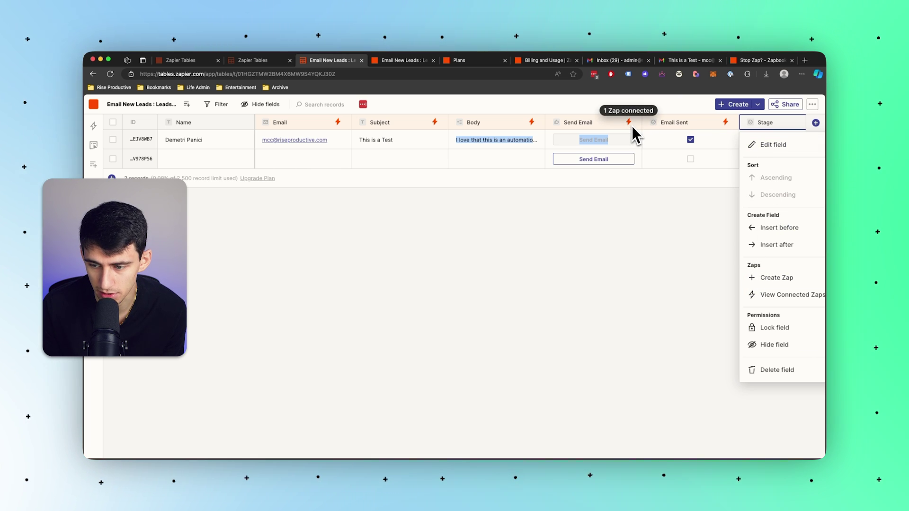
left_click(779, 294)
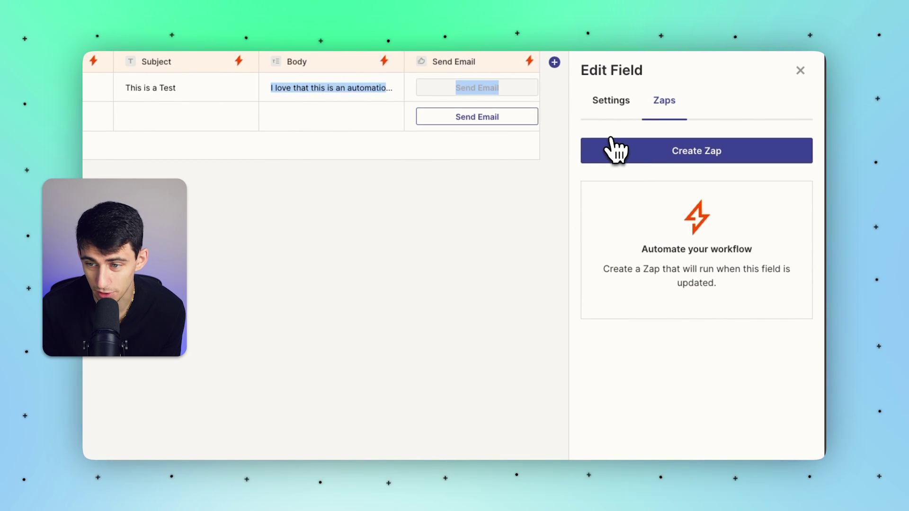
left_click(379, 60)
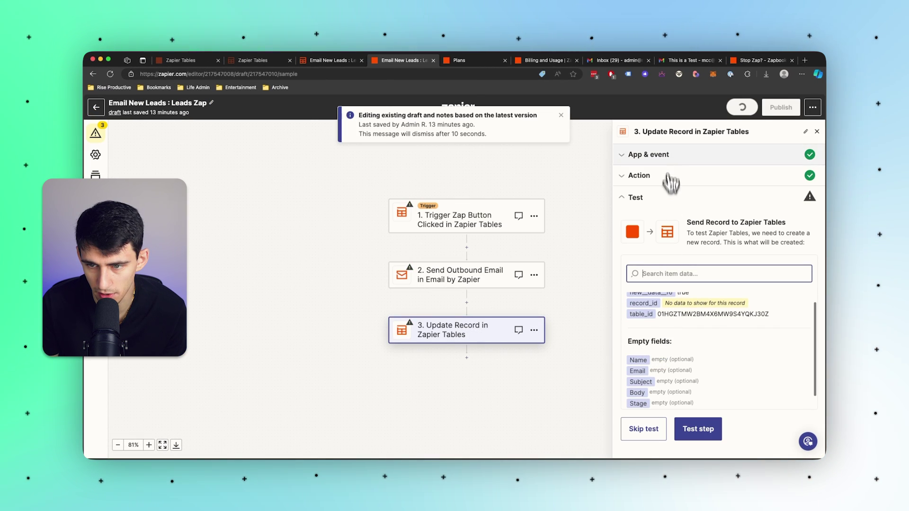
- Set Stage to Proposed in the Update Record step's action fields
left_click(669, 176)
scroll(710, 303, "down", 5)
left_click(662, 386)
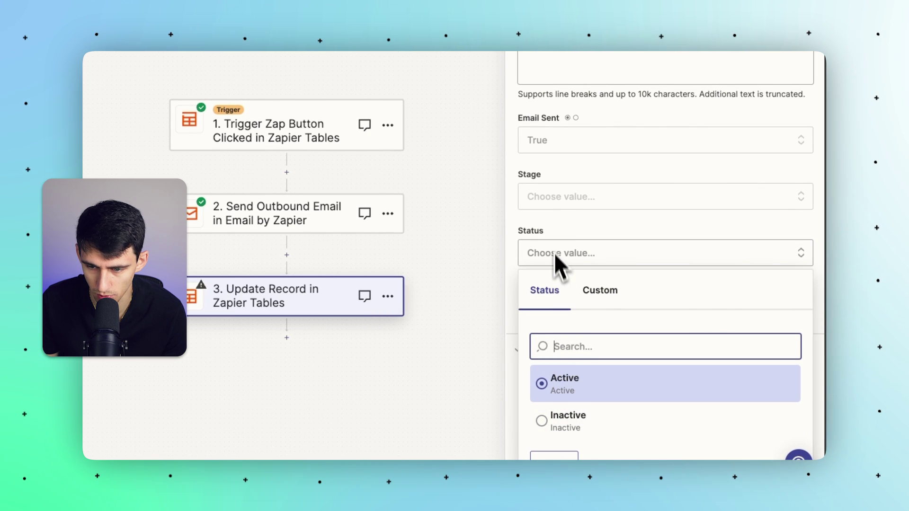
left_click(560, 195)
left_click(647, 399)
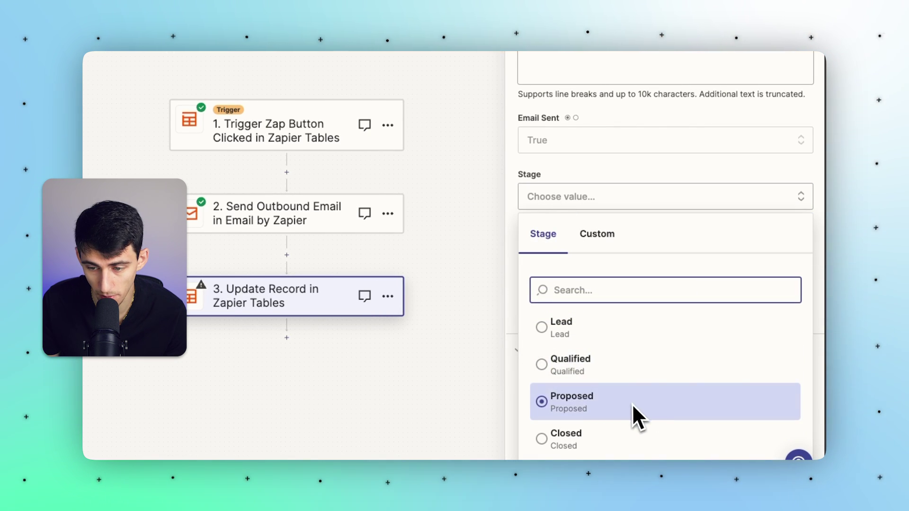
- Test the update step, publish the new zap version, and return to the table
left_click(573, 420)
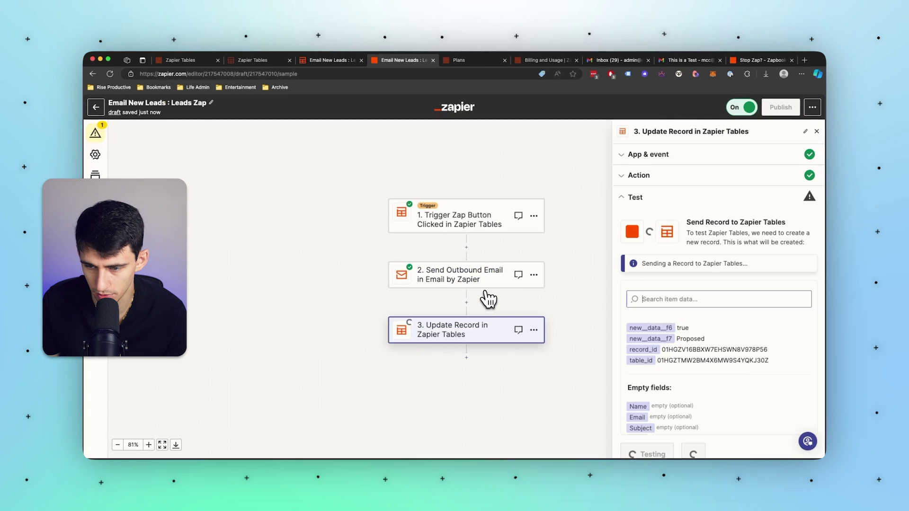
left_click(781, 107)
left_click(481, 314)
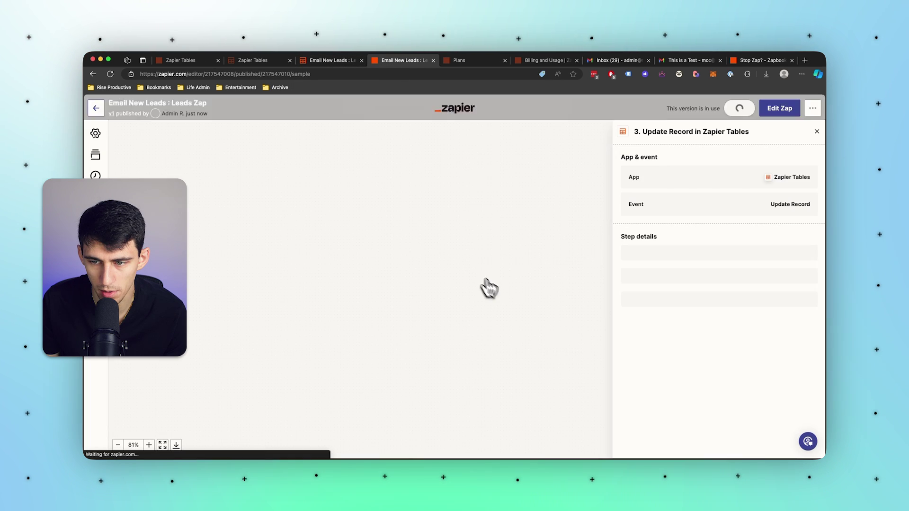
left_click(331, 60)
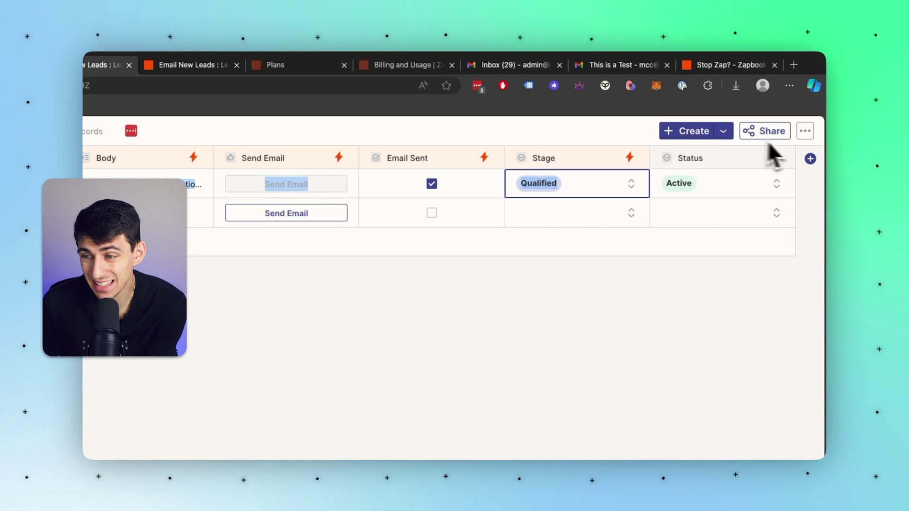
- Check the Email New Leads table's extra actions menu, then close it to return to the records
left_click(806, 131)
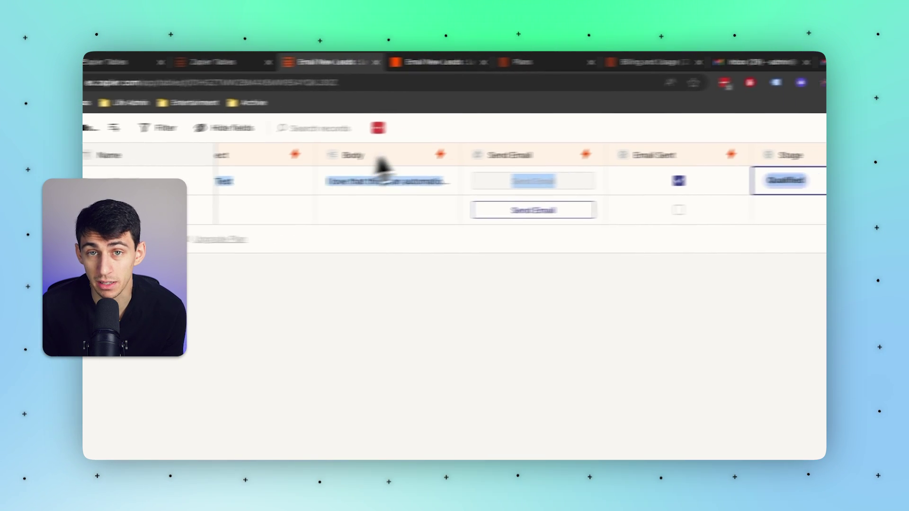
left_click(568, 185)
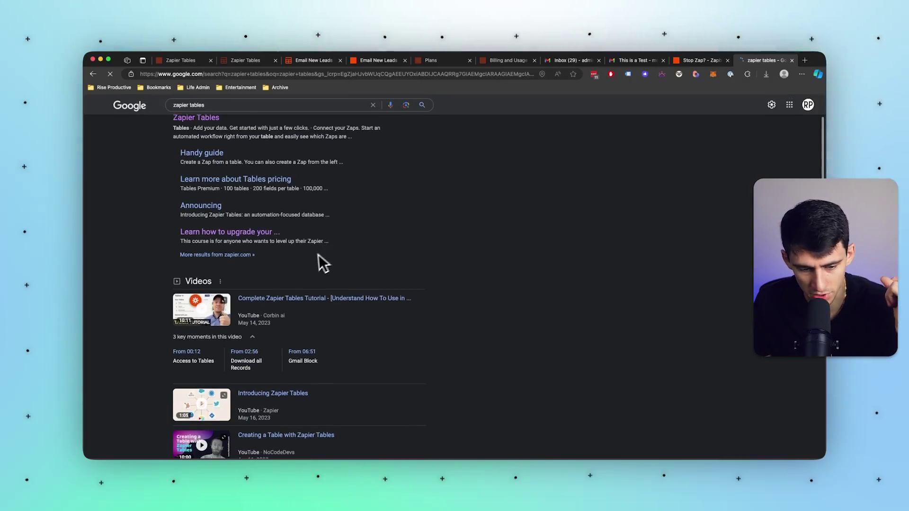
scroll(596, 298, "down", 5)
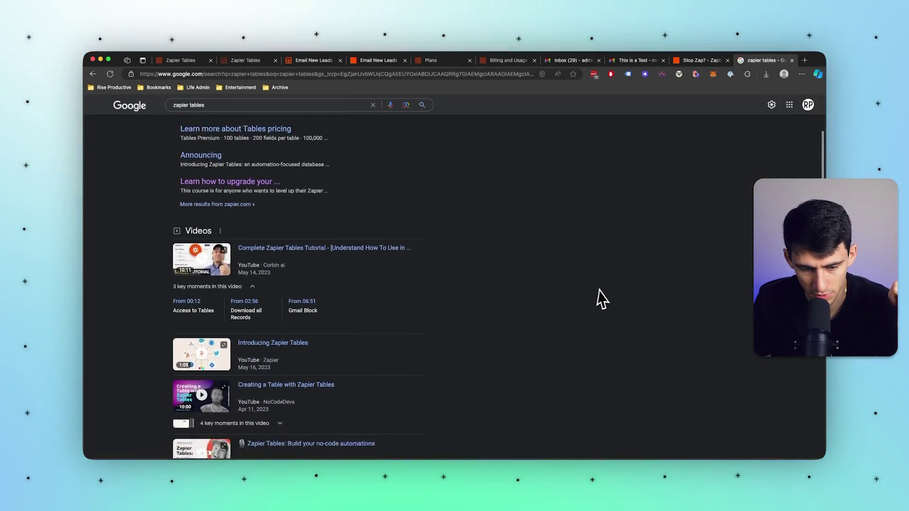
- Scroll the 'zapier tables' Google results down to the Videos section and back to the top
scroll(604, 291, "up", 6)
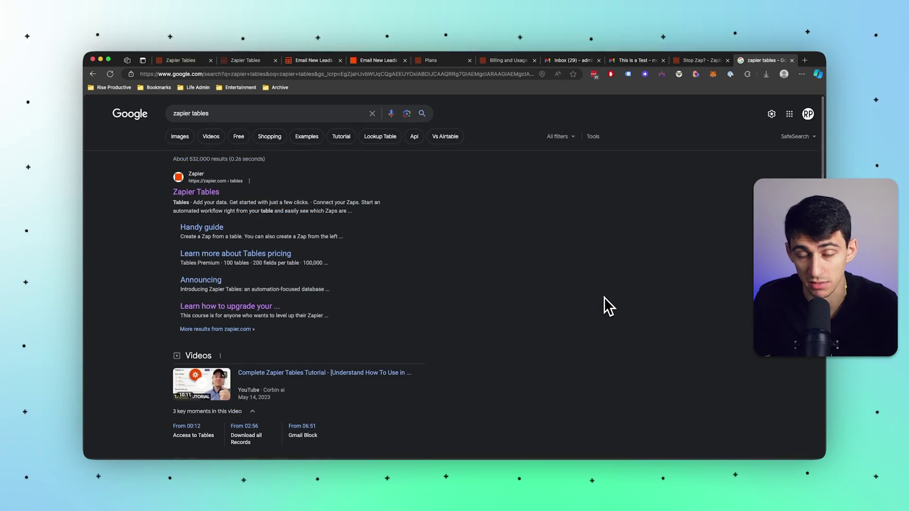